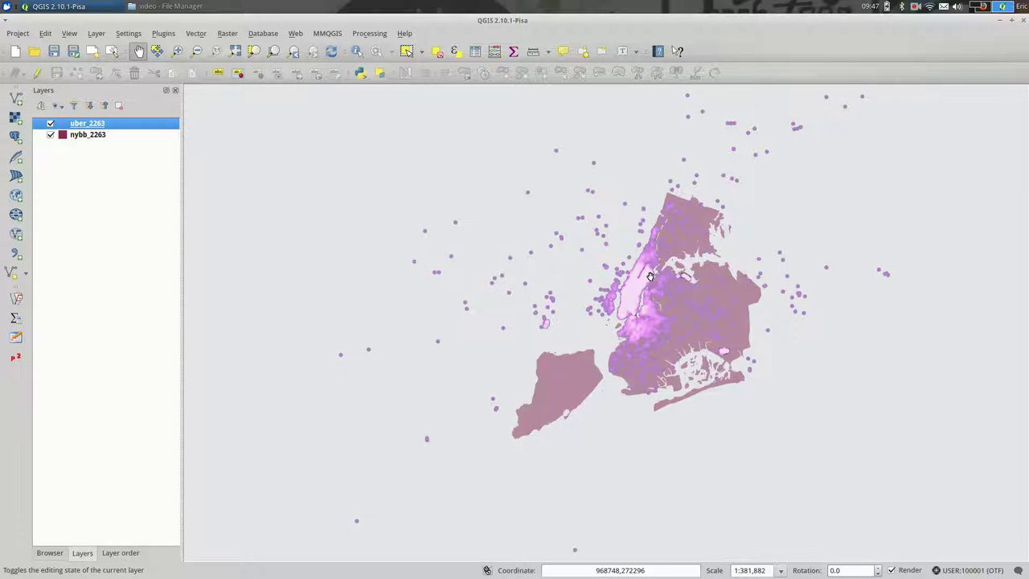
- Recentre the city map and toggle the uber_2263 pickup layer off and back on
drag(650, 276, 537, 302)
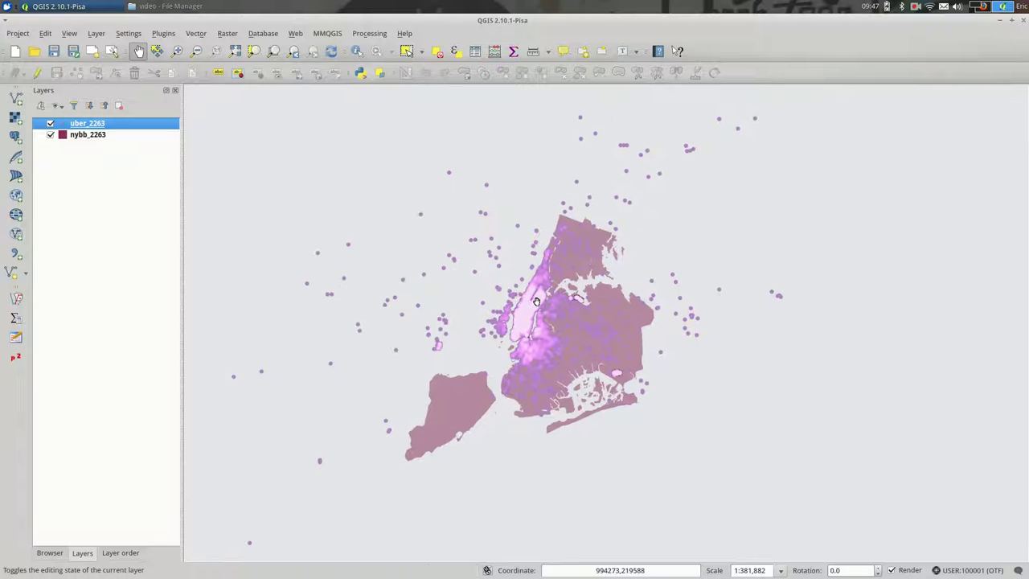
scroll(536, 301, up, 1)
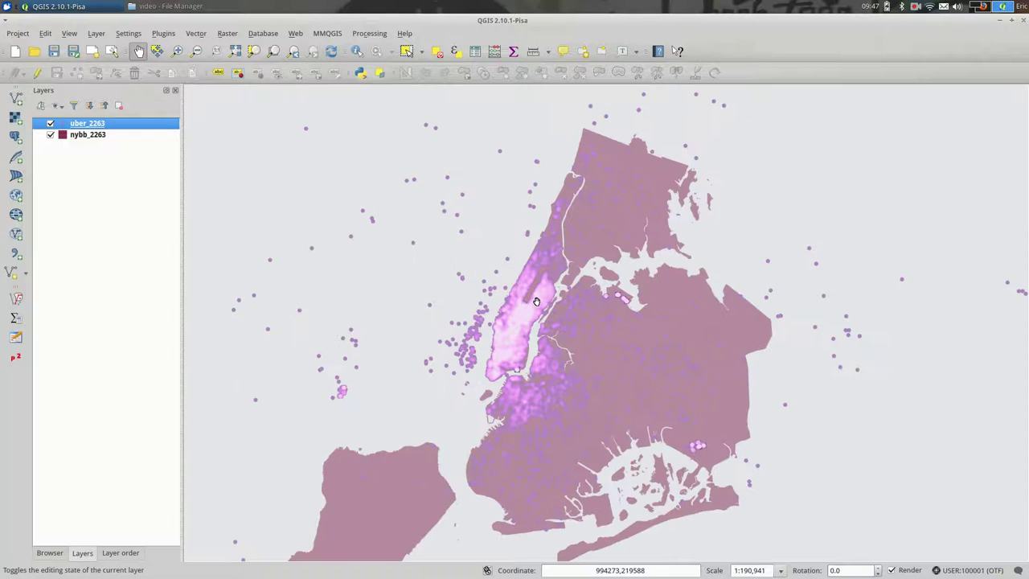
scroll(536, 302, down, 1)
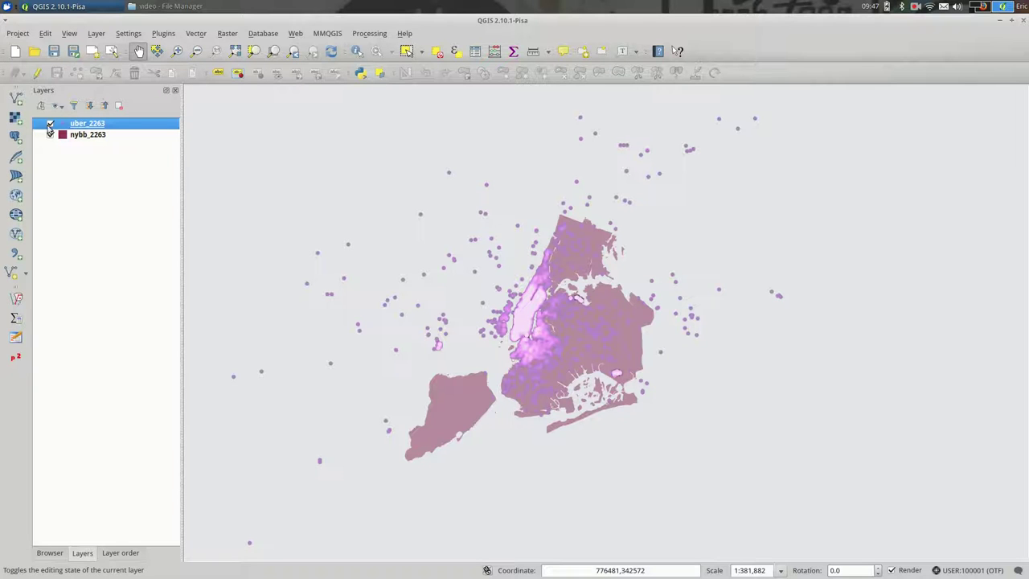
click(50, 124)
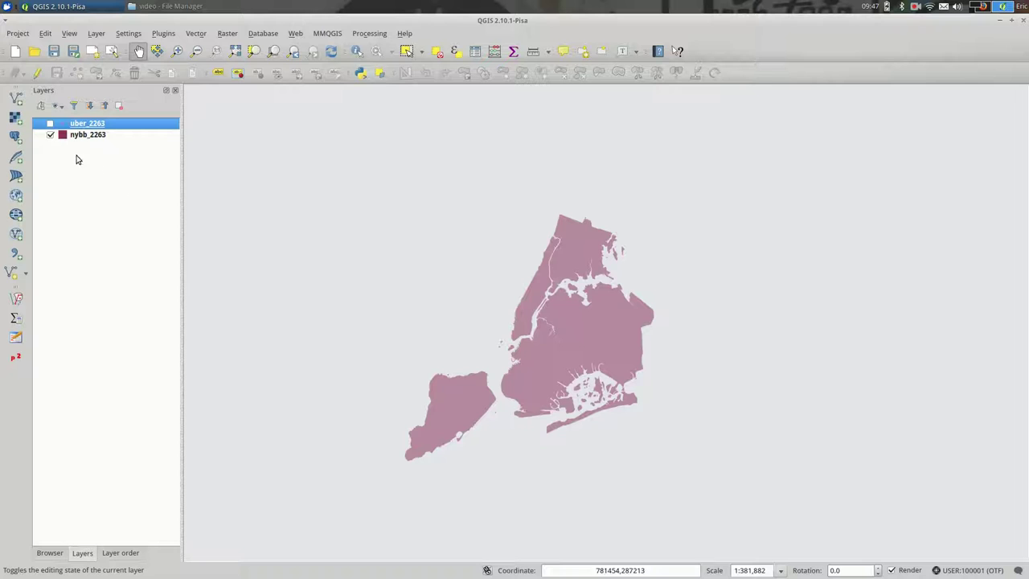
click(49, 124)
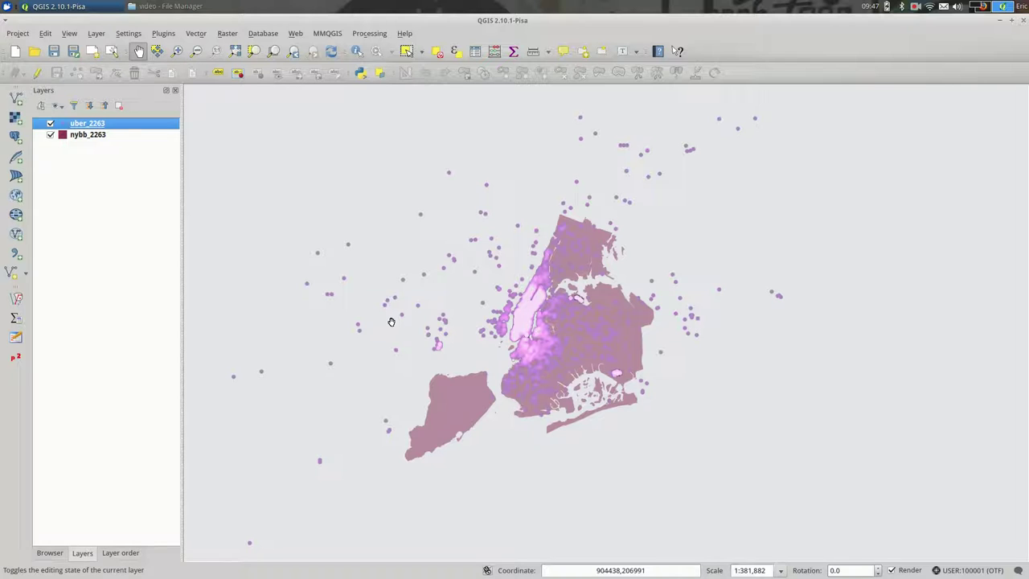
- Create a new Print Composer with an empty title and zoom its page
click(19, 35)
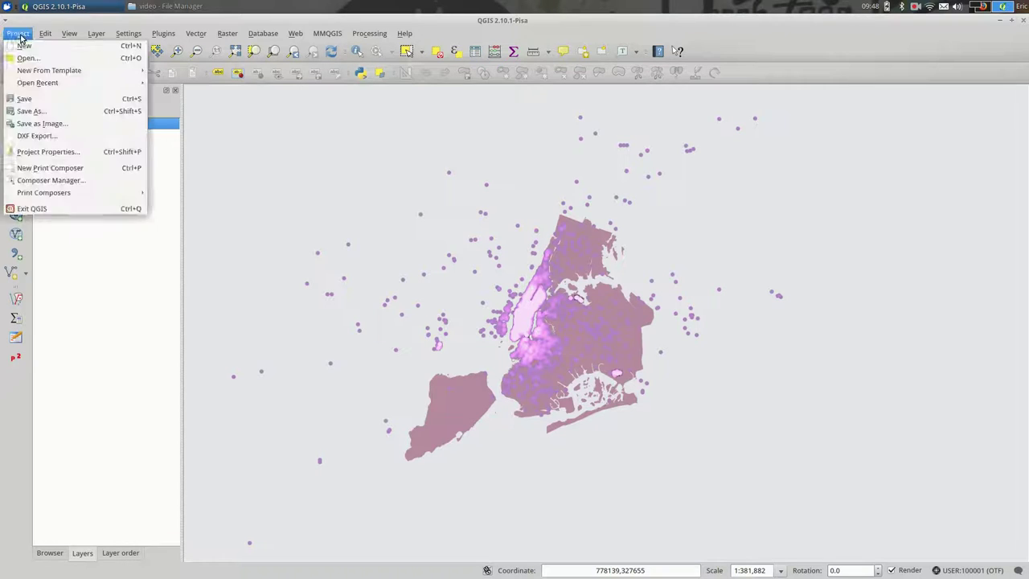
click(19, 35)
click(20, 34)
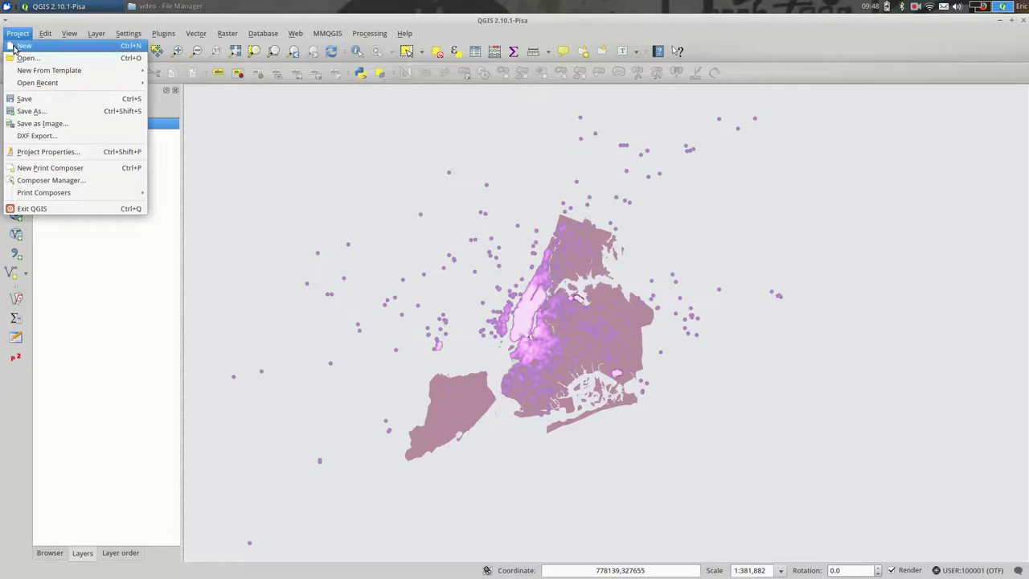
click(106, 169)
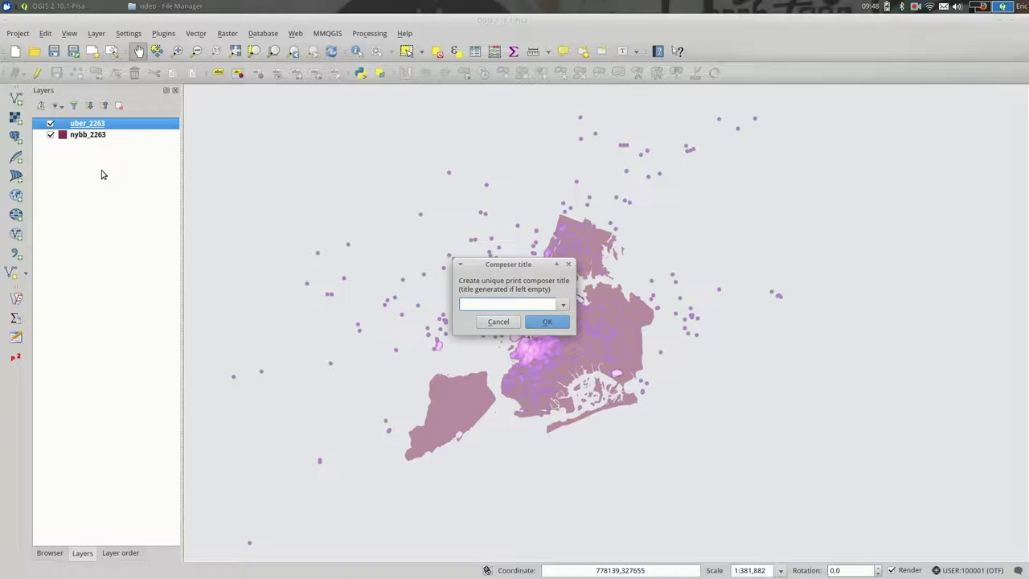
key(Return)
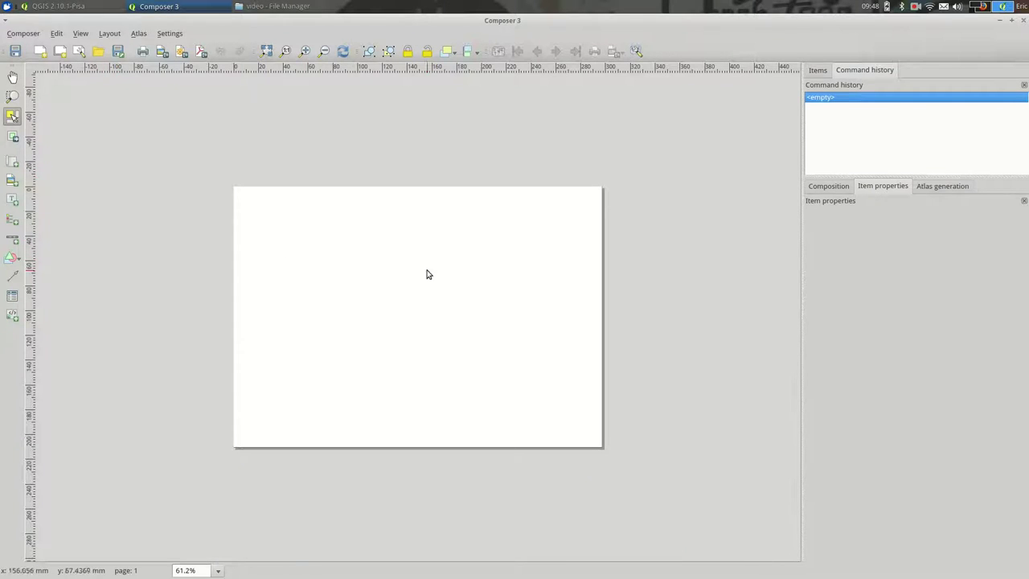
scroll(427, 274, up, 3)
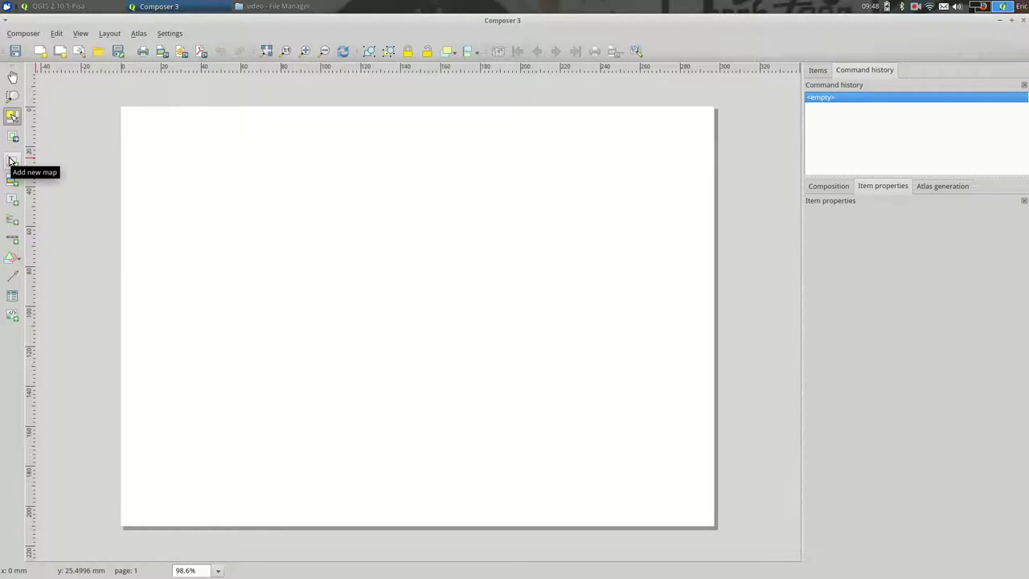
- Draw a map item across the whole Composer 3 page showing New York and Uber pickups
click(11, 161)
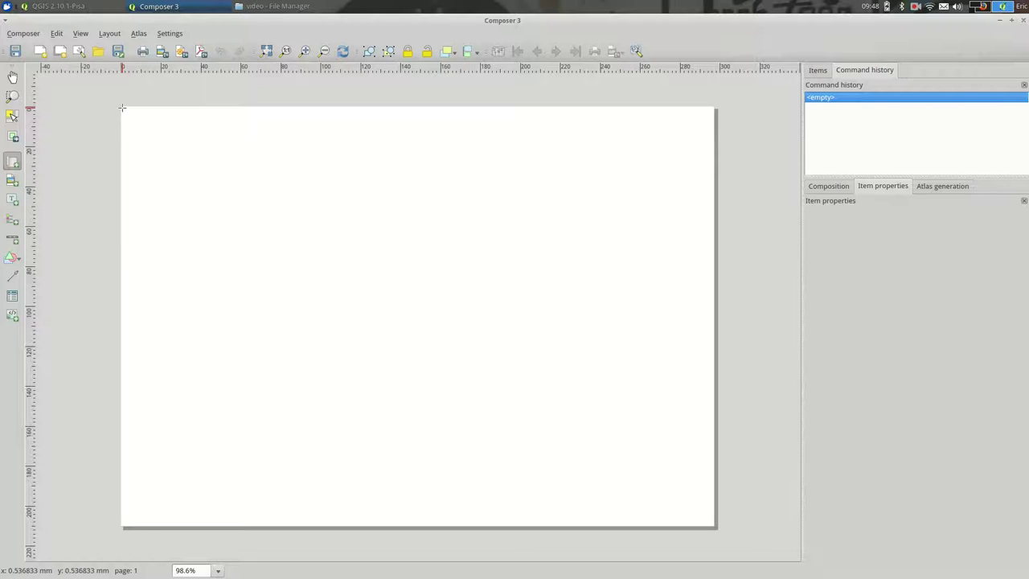
drag(121, 107, 715, 524)
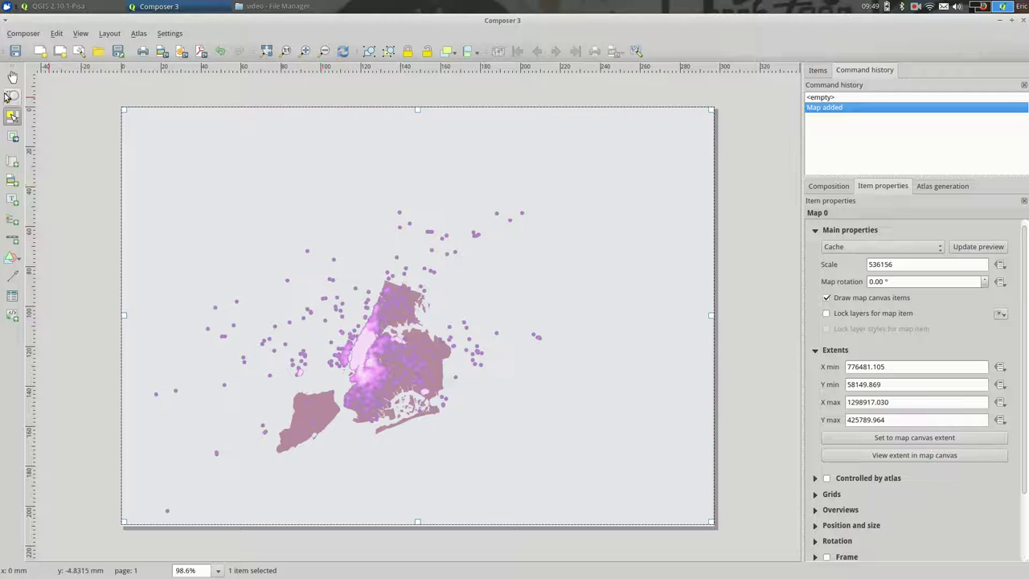
- Pan the map content up-right and reposition the map frame on the page
click(6, 137)
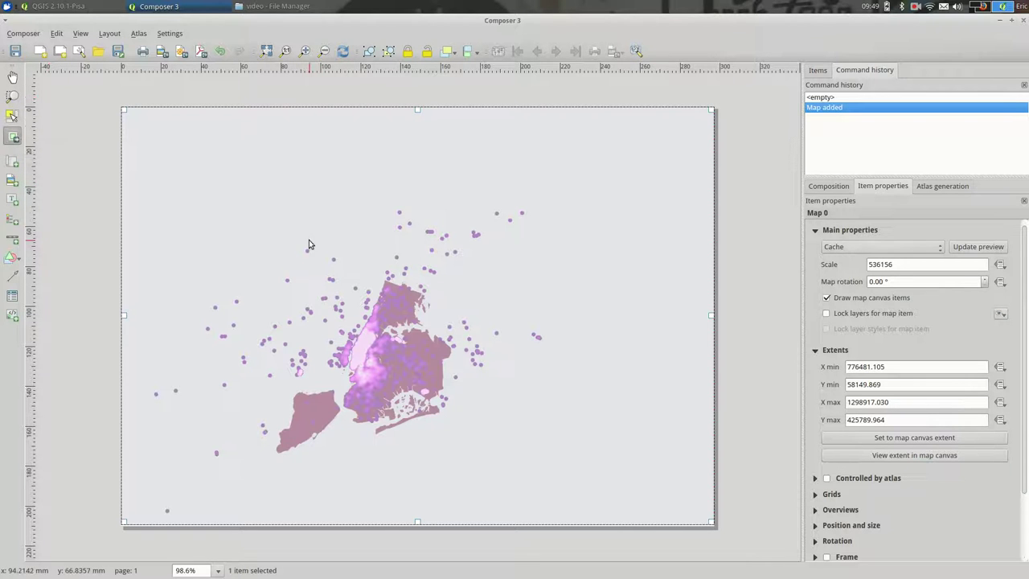
drag(334, 250, 412, 229)
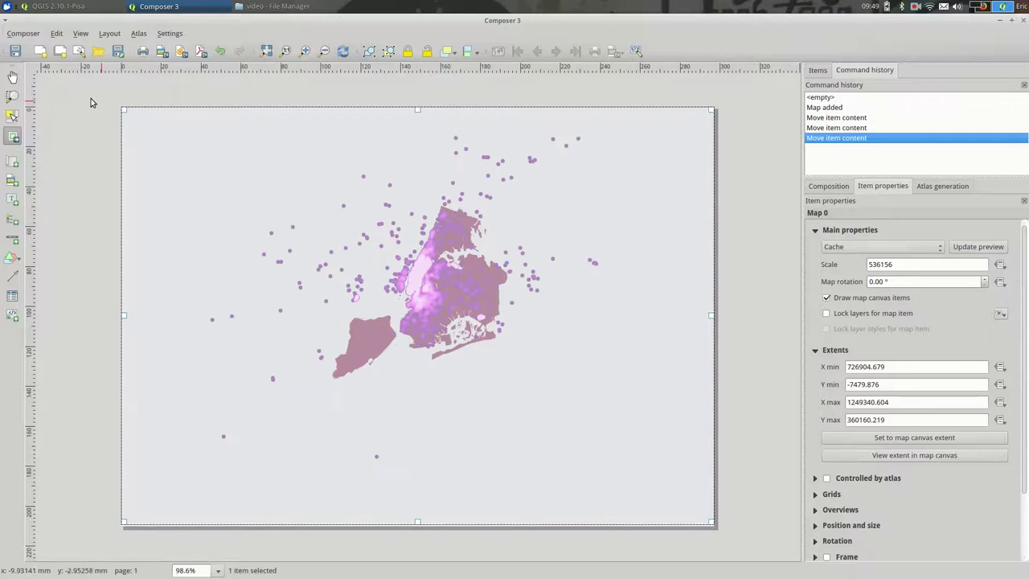
click(13, 115)
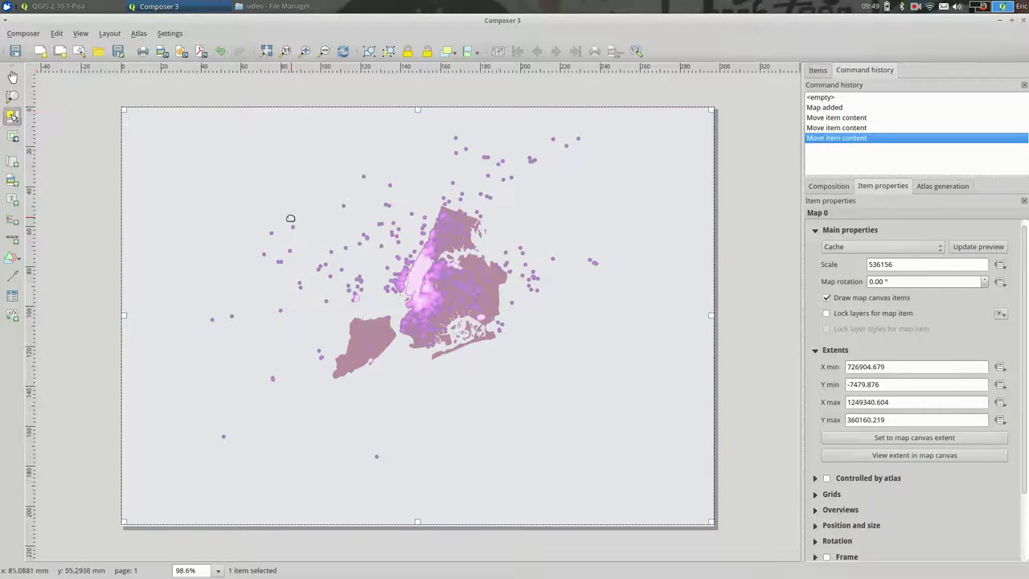
drag(253, 217, 360, 246)
drag(400, 272, 297, 246)
- Nudge the map content and zoom into Manhattan, reaching scale 16755
click(12, 135)
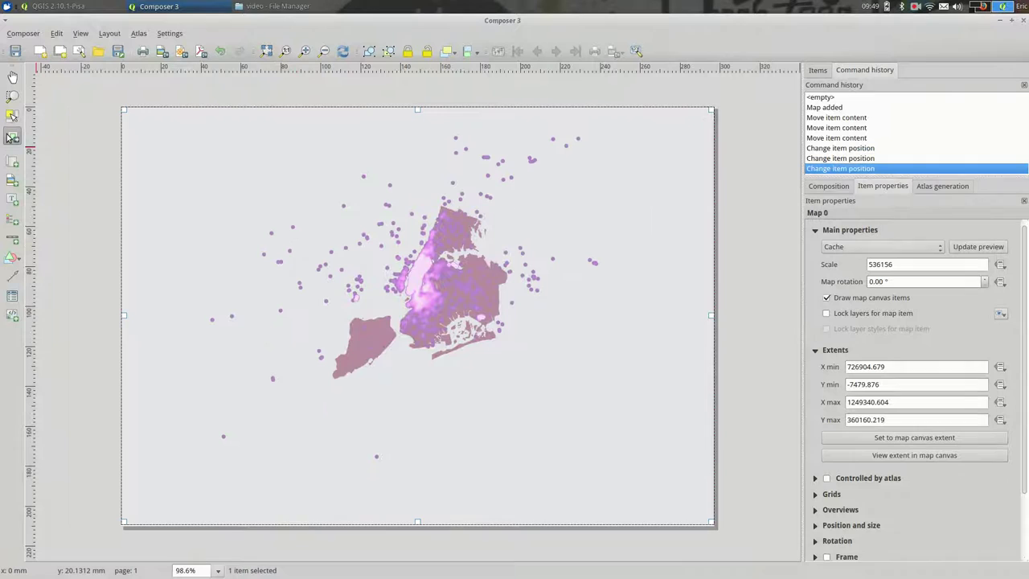
drag(362, 295, 466, 353)
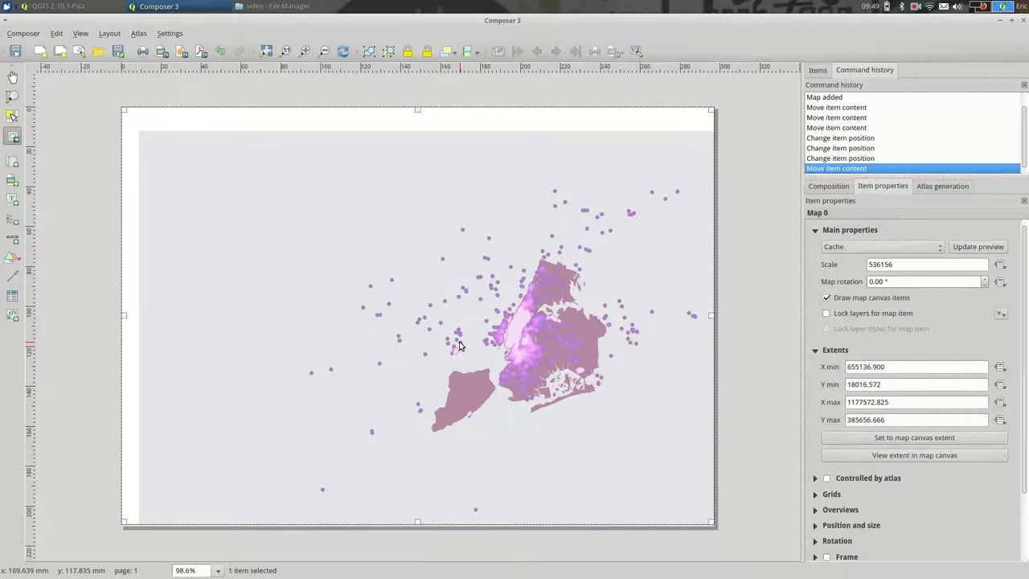
scroll(570, 314, down, 1)
scroll(531, 322, up, 2)
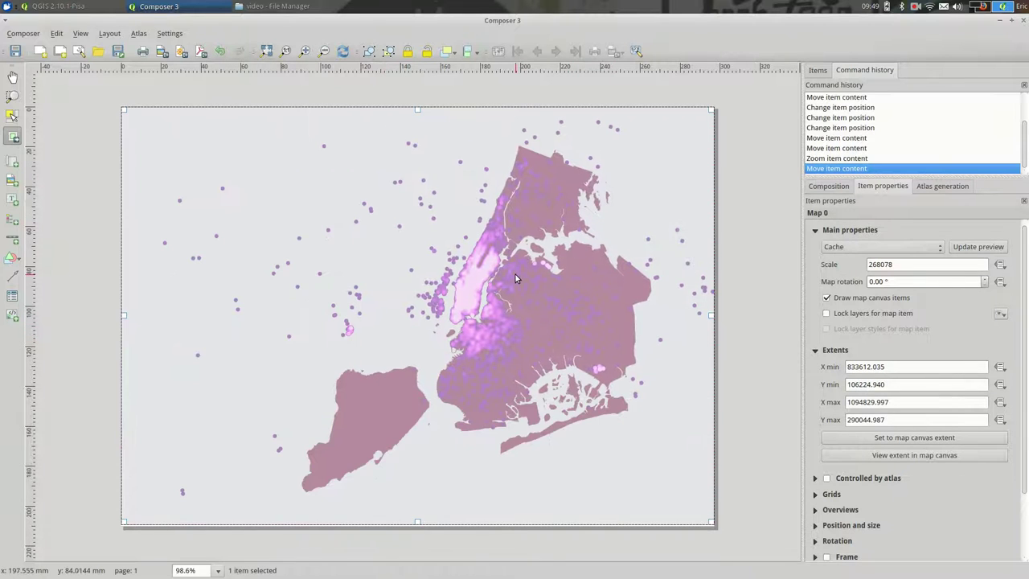
scroll(516, 274, up, 4)
scroll(516, 279, down, 3)
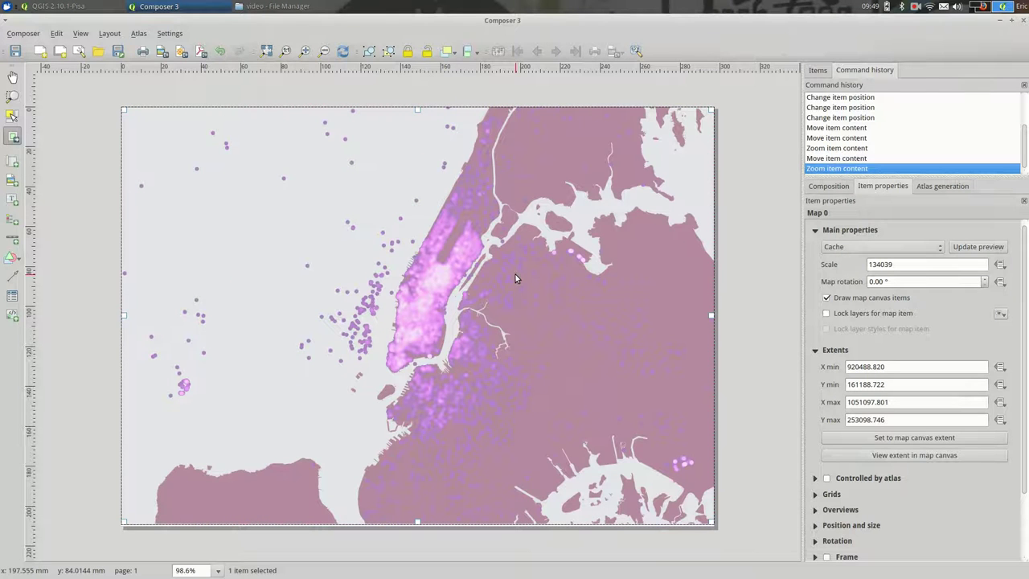
scroll(516, 279, up, 1)
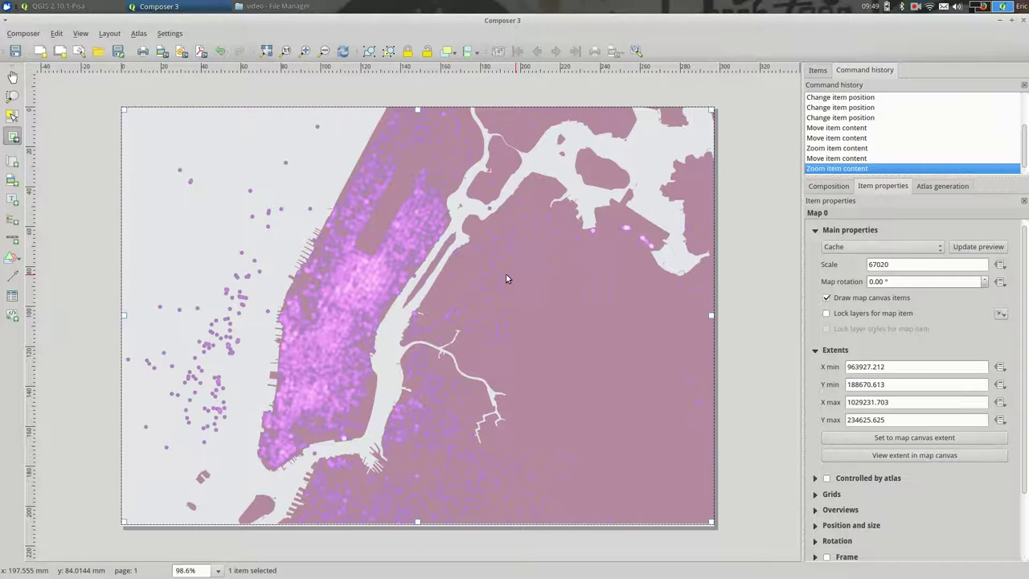
scroll(350, 281, up, 3)
scroll(349, 281, down, 1)
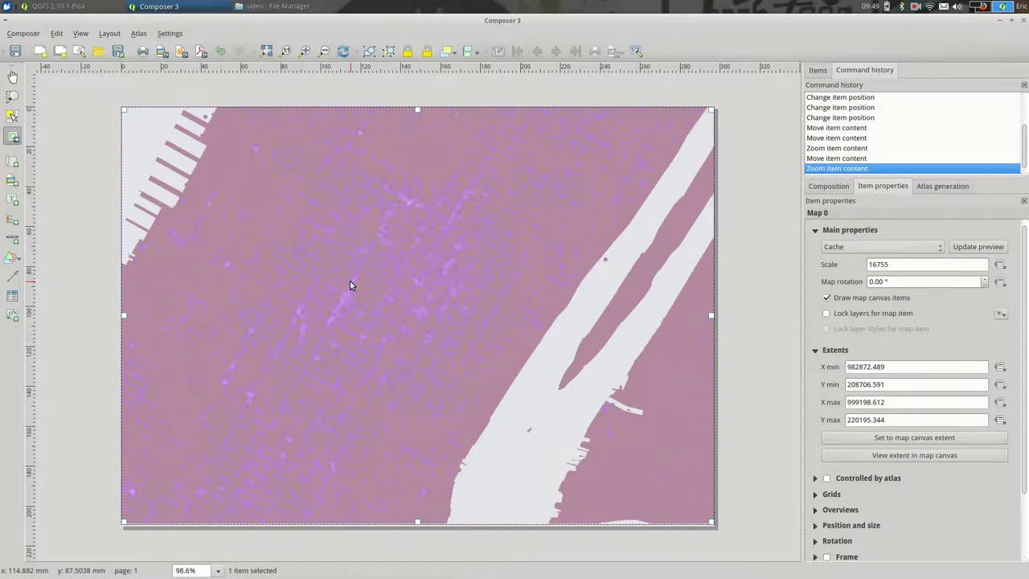
click(917, 263)
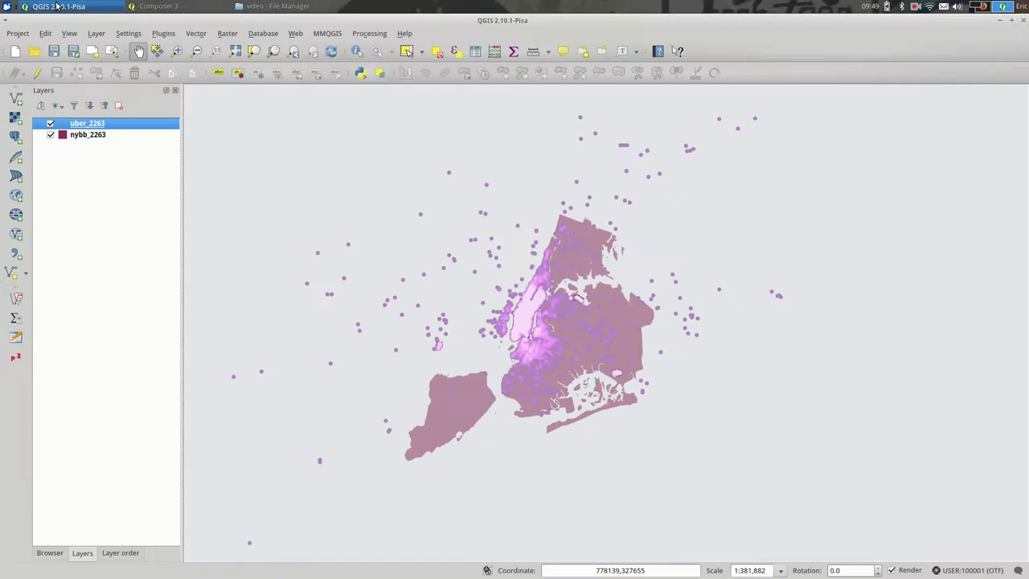
- Zoom and pan the main QGIS canvas onto Manhattan at 1:23,868, then return to Composer 3
click(57, 6)
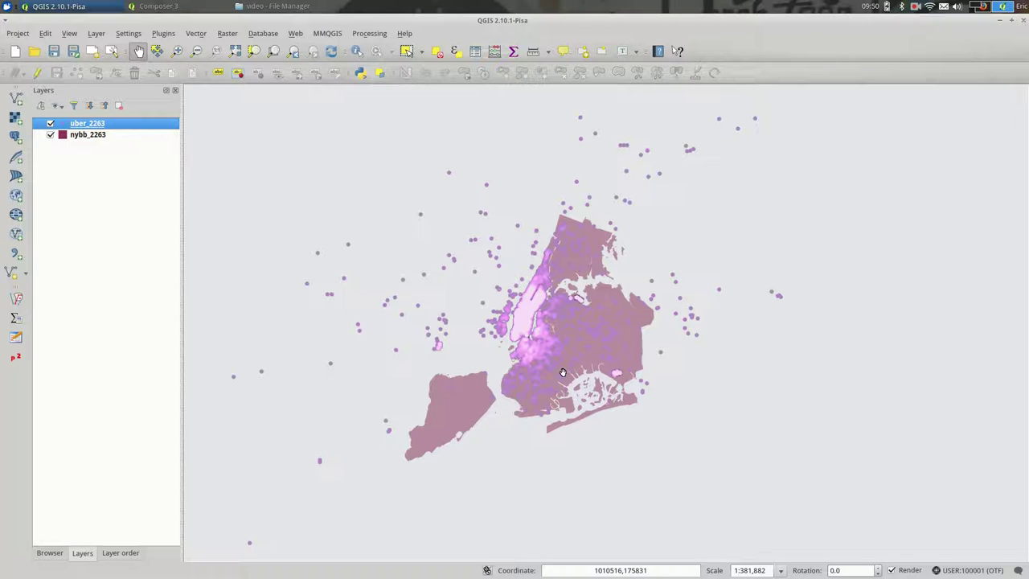
scroll(538, 321, up, 4)
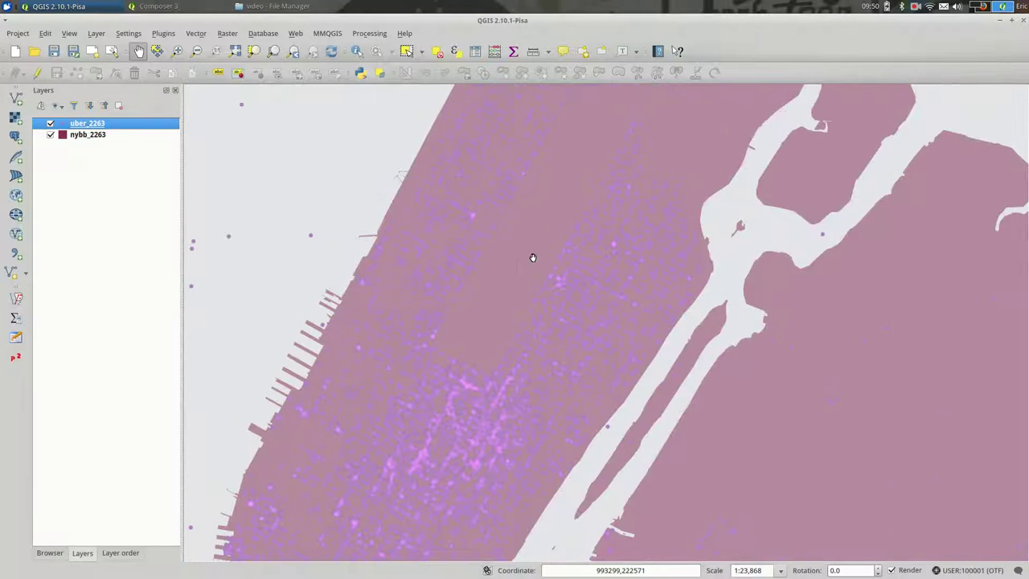
drag(532, 275, 596, 325)
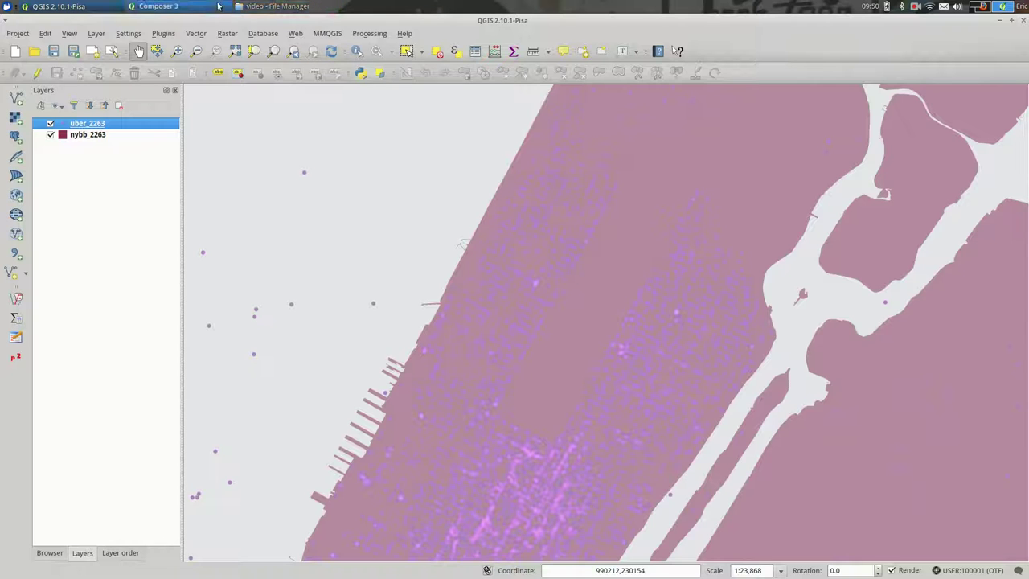
click(159, 6)
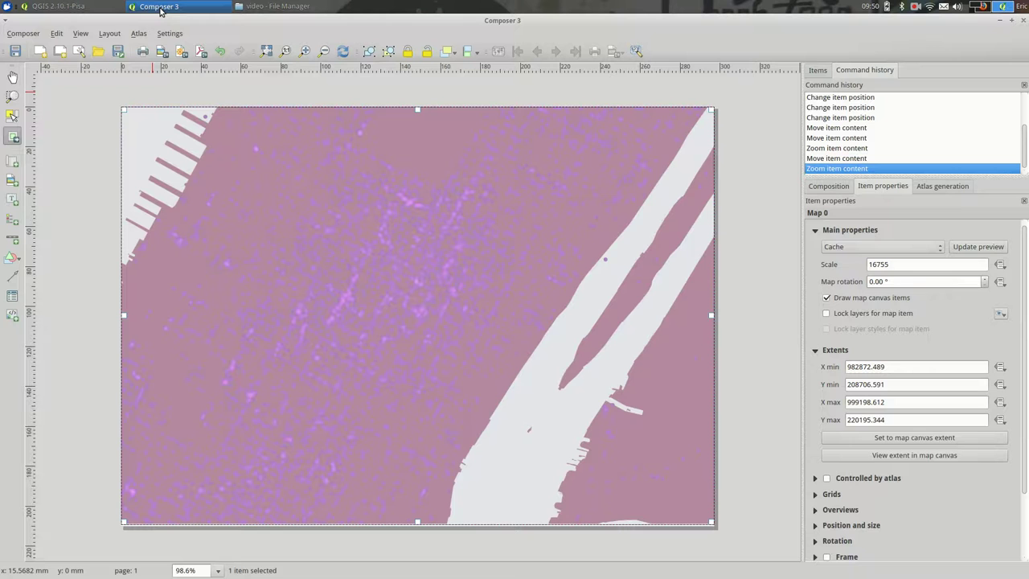
- Set the layout map to the main canvas extent over Manhattan, giving scale 33510
click(978, 439)
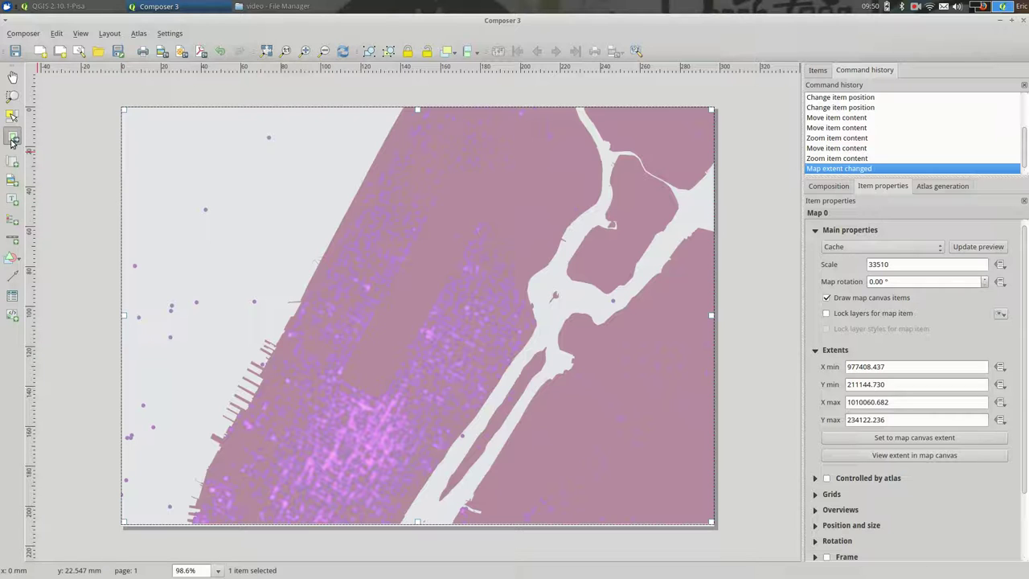
- Draw a picture frame at the map's lower right and browse the built-in SVG symbol library
click(13, 179)
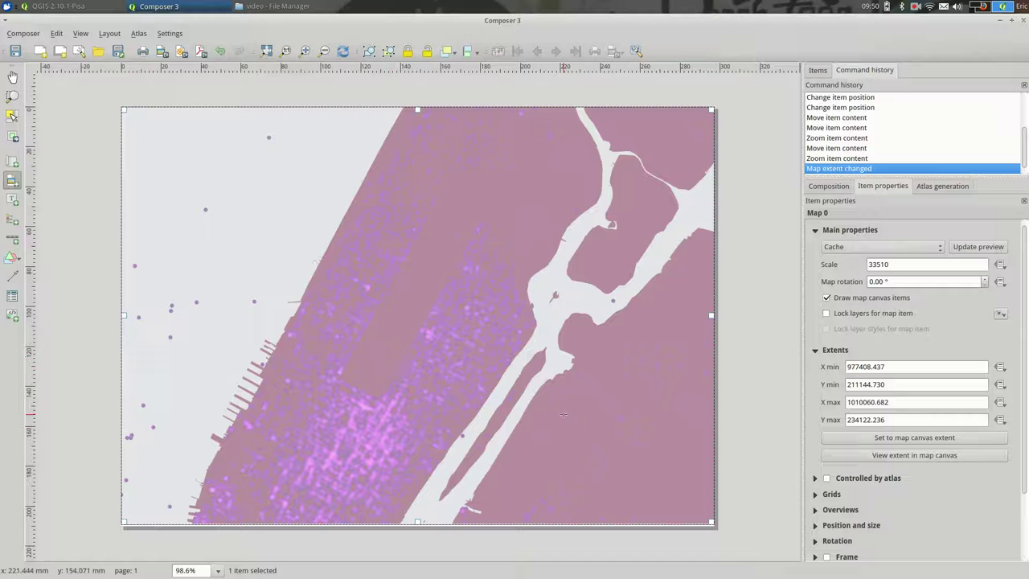
drag(563, 415, 662, 494)
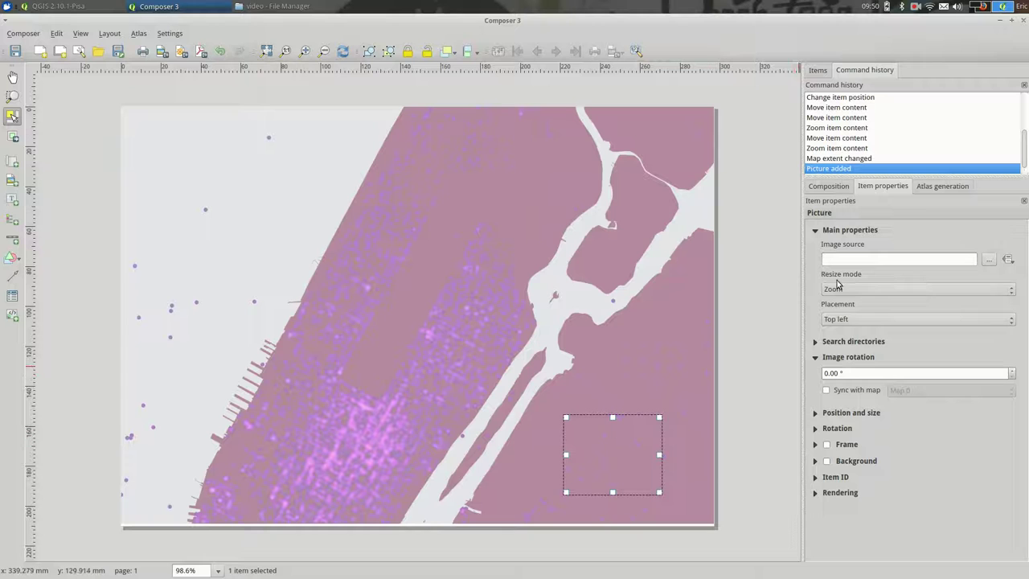
click(846, 231)
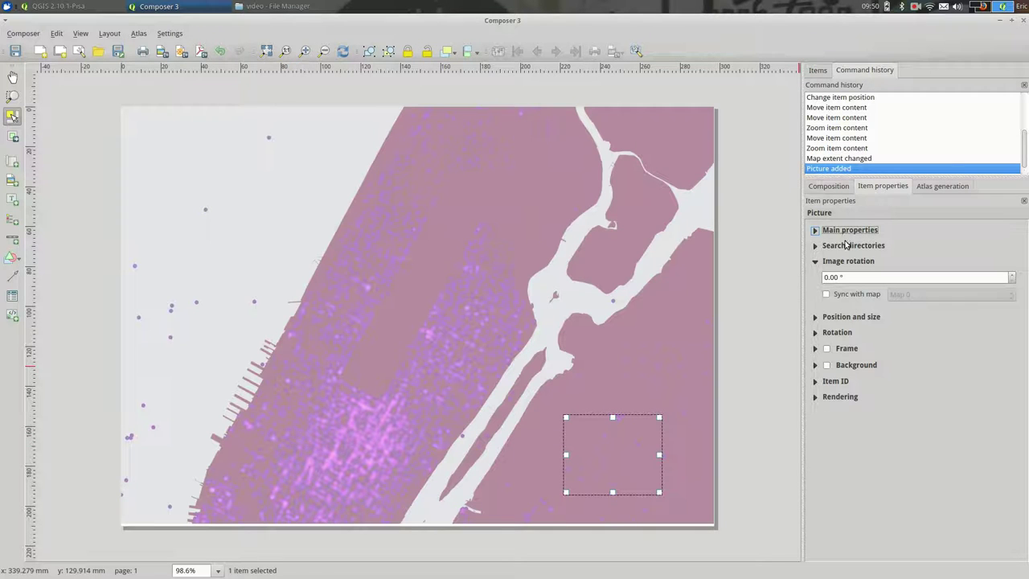
click(844, 246)
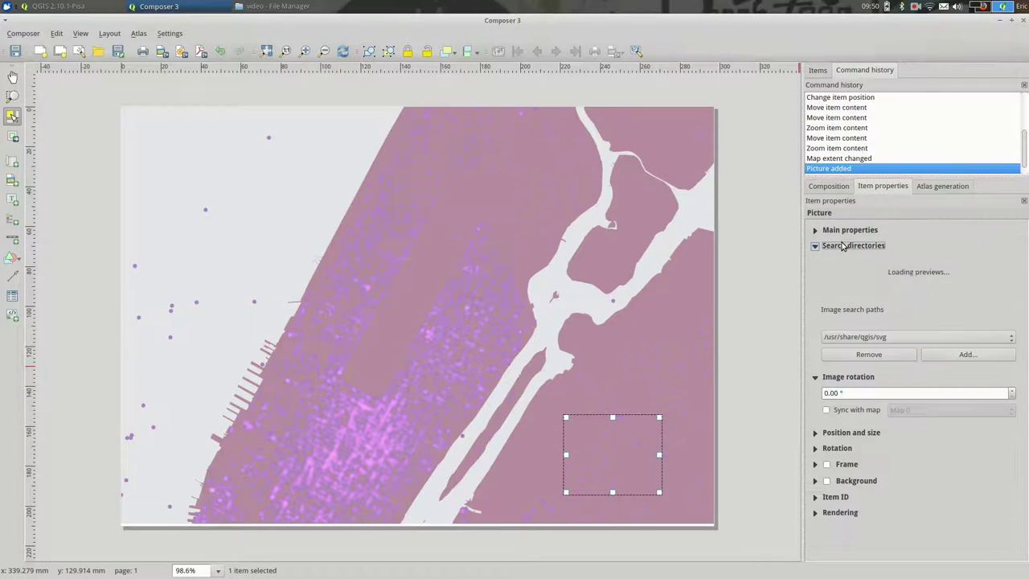
click(843, 244)
click(842, 244)
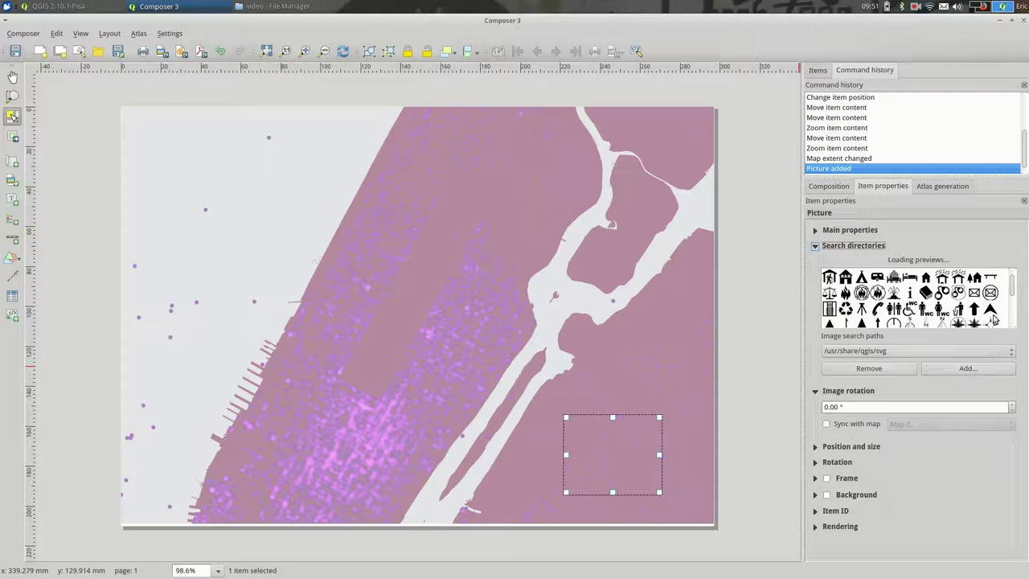
scroll(995, 319, down, 2)
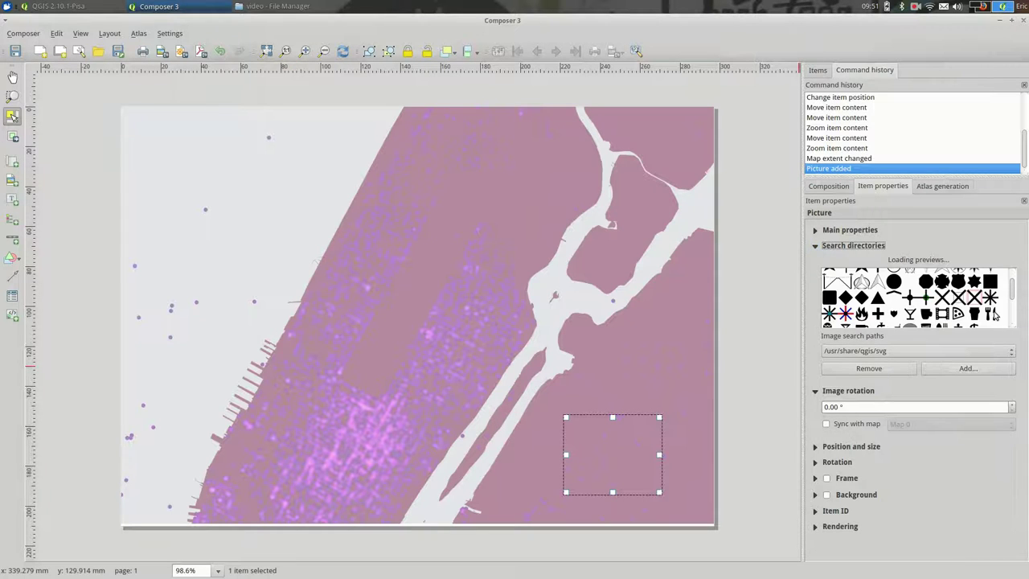
mouse_move(1015, 294)
mouse_down()
mouse_move(1010, 283)
mouse_move(1009, 294)
mouse_up()
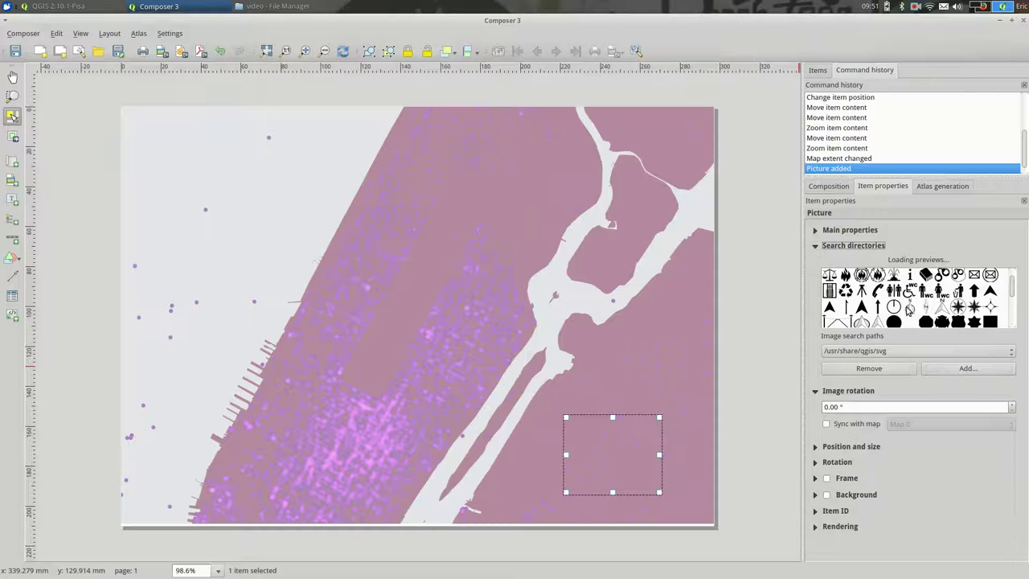
- Apply the north-arrow SVG and shrink its frame into the map's lower-right corner
click(909, 308)
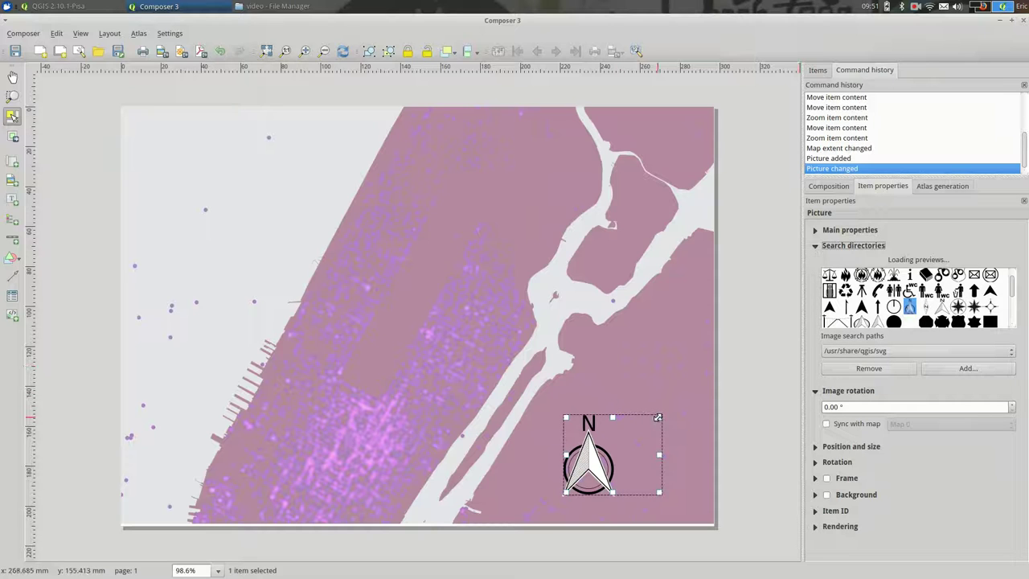
drag(657, 418, 658, 453)
scroll(659, 452, down, 1)
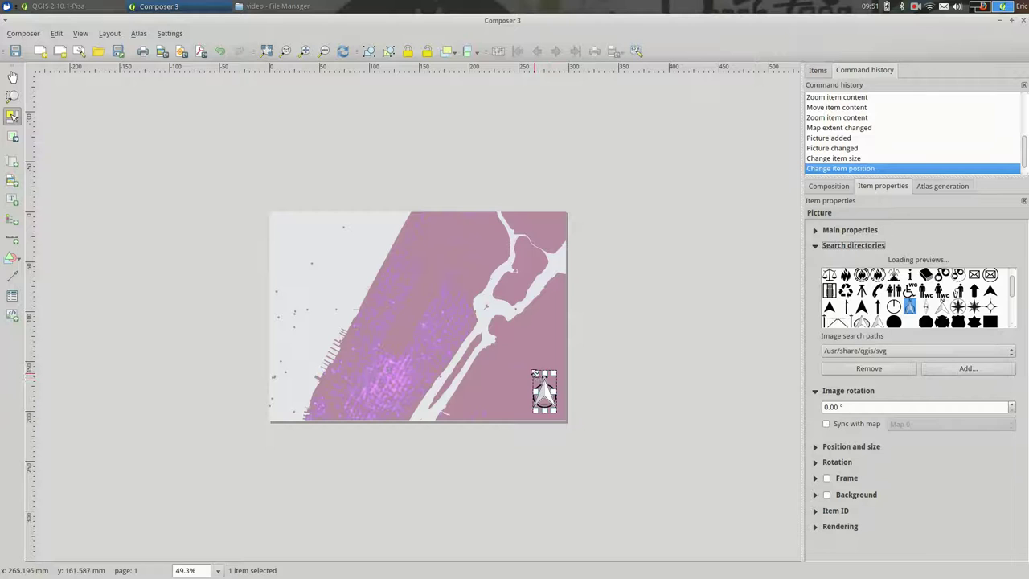
drag(534, 372, 541, 389)
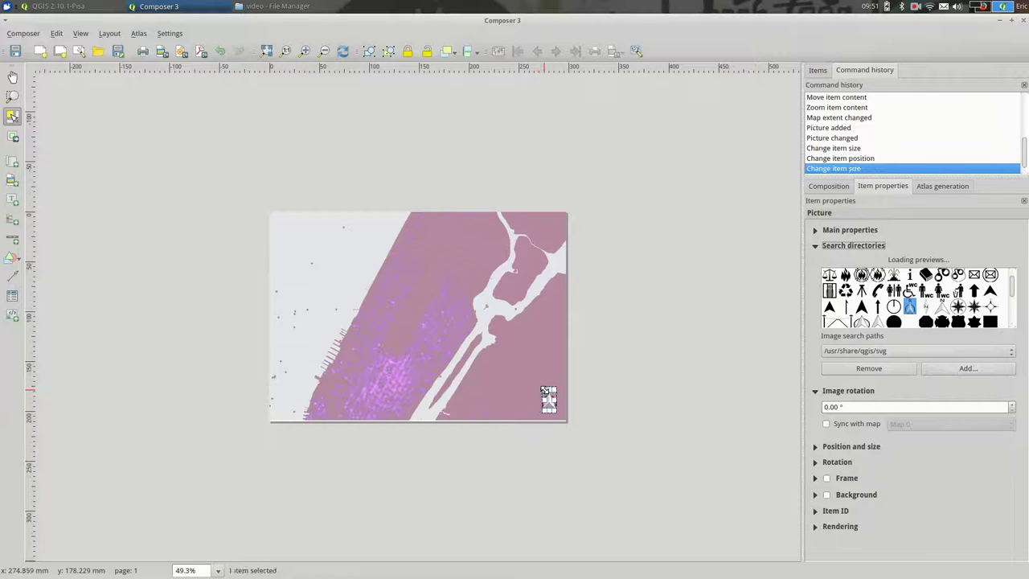
click(510, 383)
scroll(509, 388, down, 1)
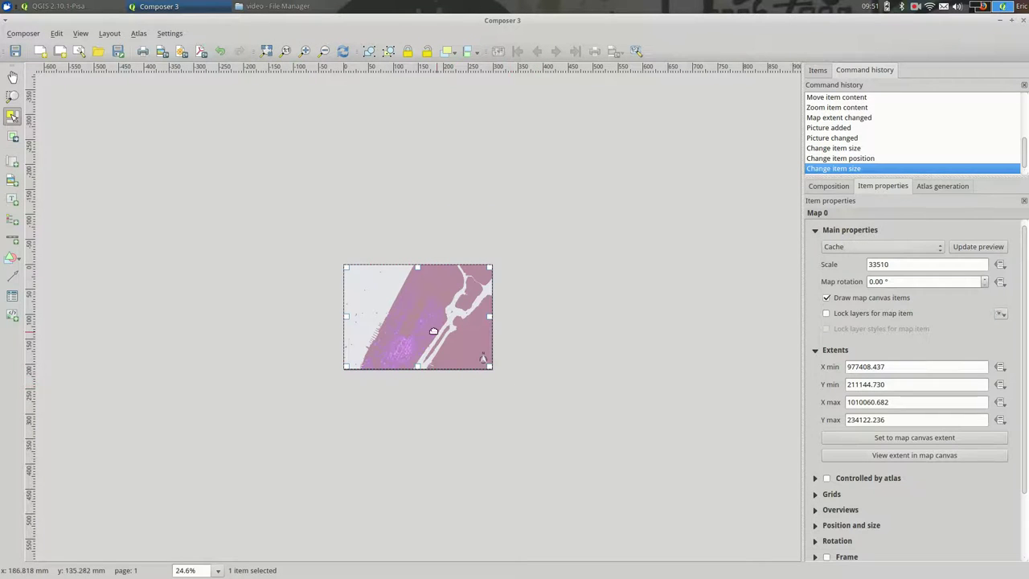
scroll(417, 324, up, 3)
scroll(417, 324, down, 1)
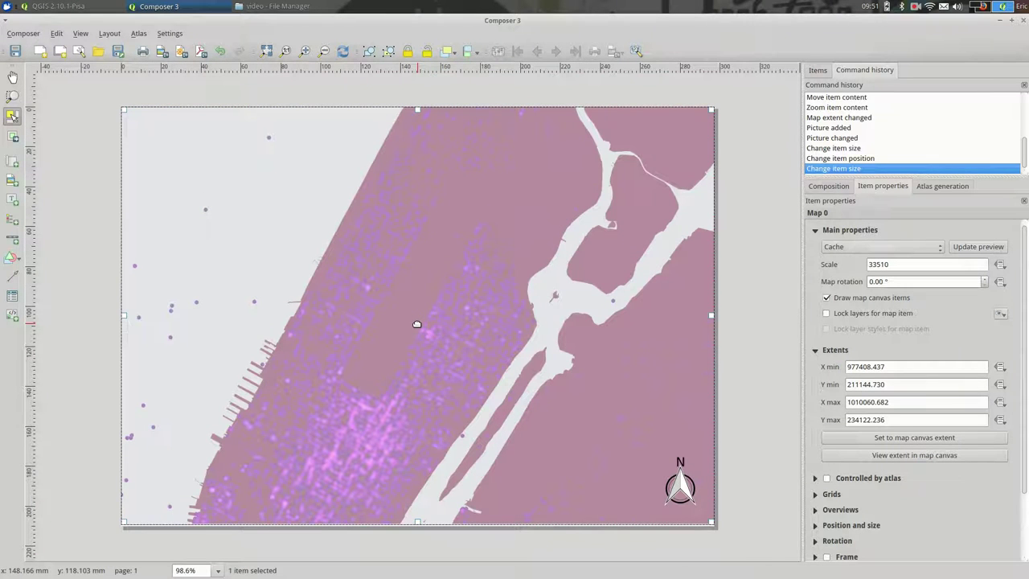
- Draw a label at the map's top-left reading 'Uber Pickups Near Central Park'
click(12, 199)
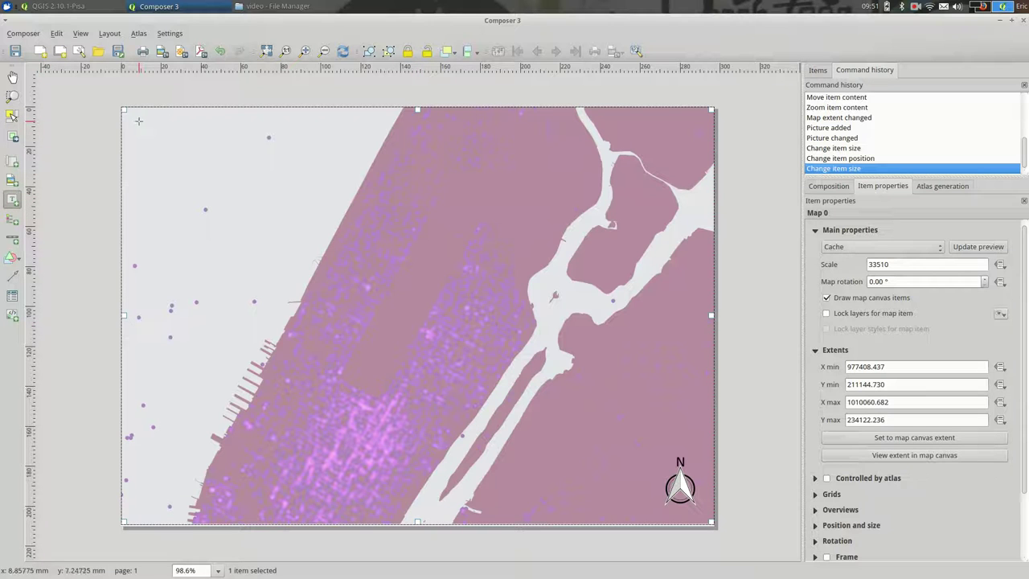
drag(134, 122, 308, 175)
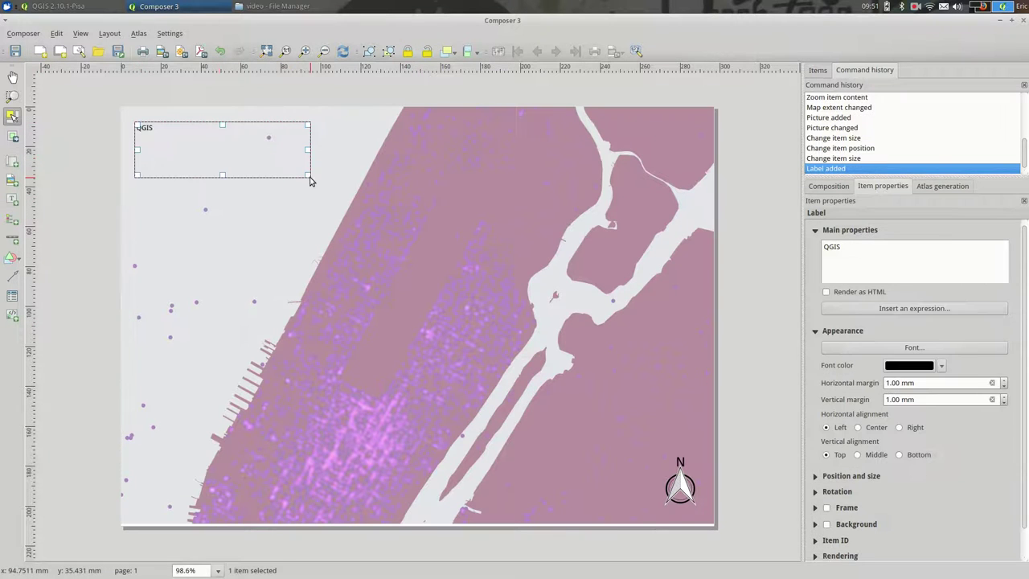
triple_click(922, 267)
text(Ube)
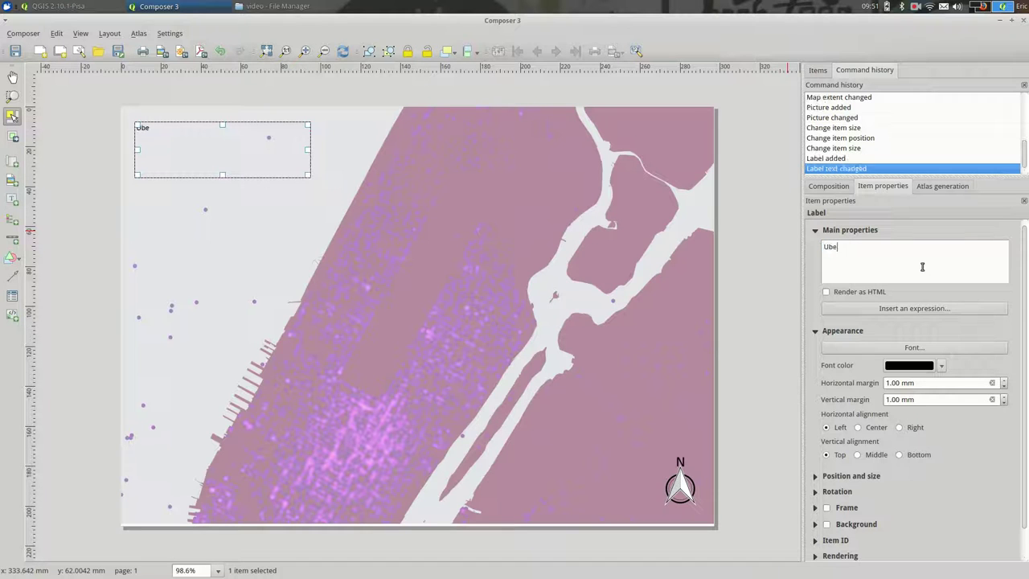
text(r Pickups Near Cen)
text(tre)
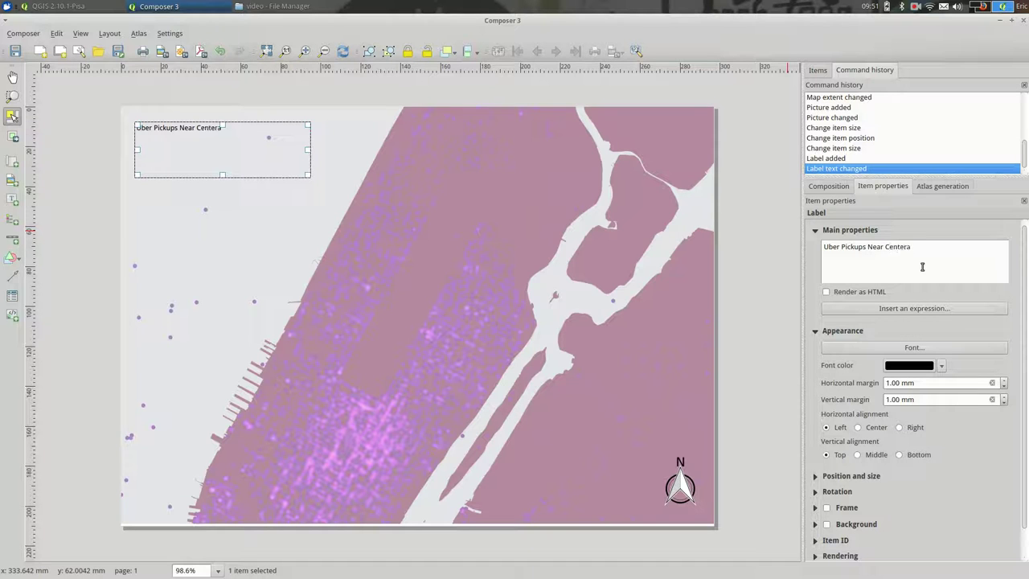
key(BackSpace)
text(al Park)
- Set the title font to KacstFarsi at size 26
click(937, 352)
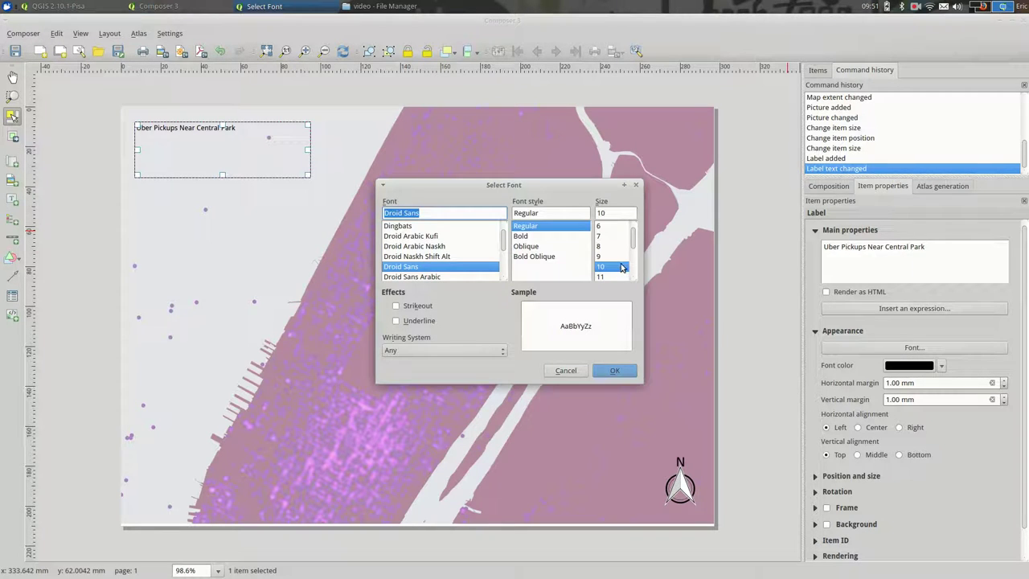
scroll(621, 267, down, 4)
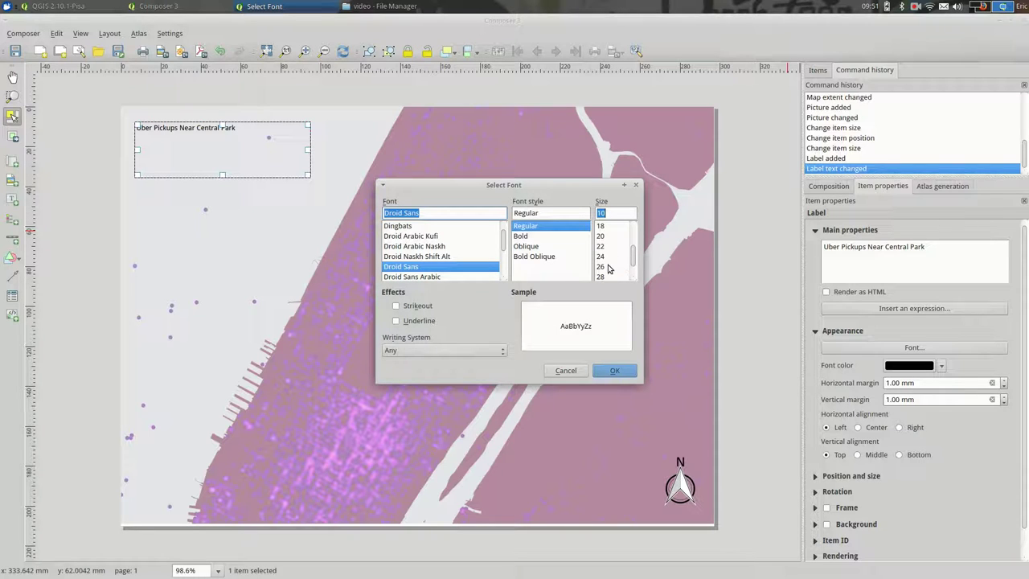
click(610, 267)
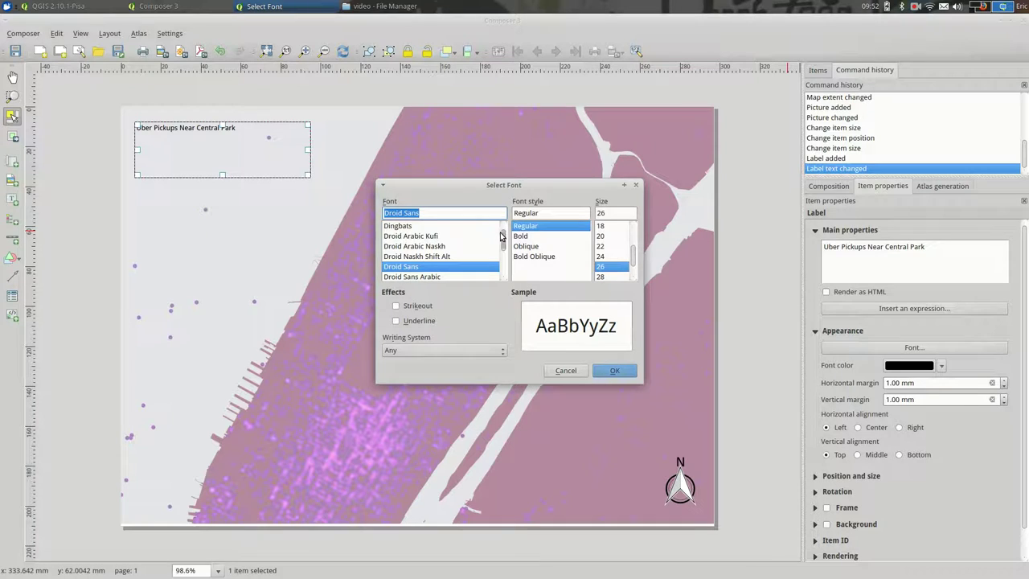
mouse_move(501, 235)
mouse_down()
mouse_move(501, 255)
mouse_move(501, 245)
mouse_up()
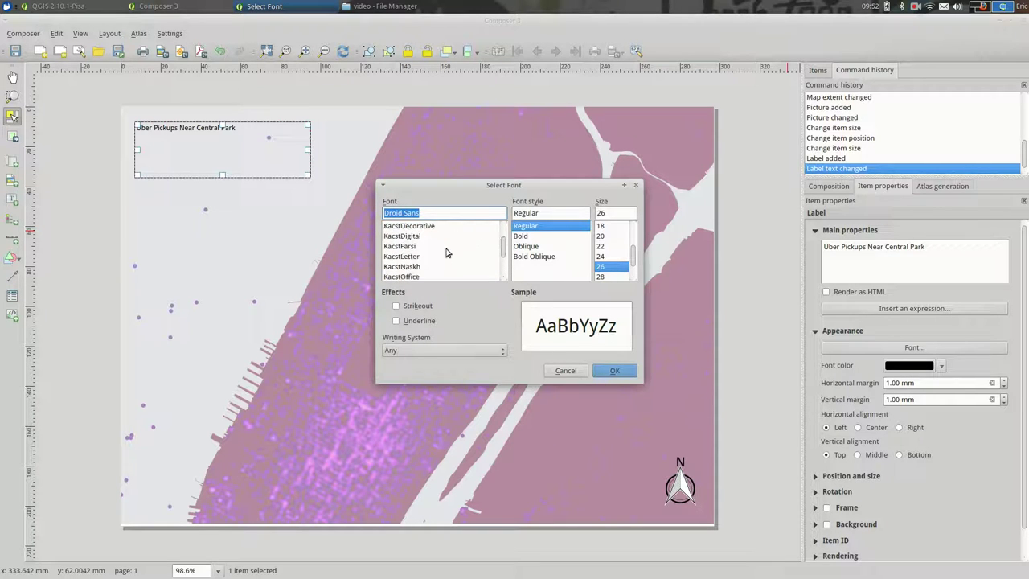
click(447, 248)
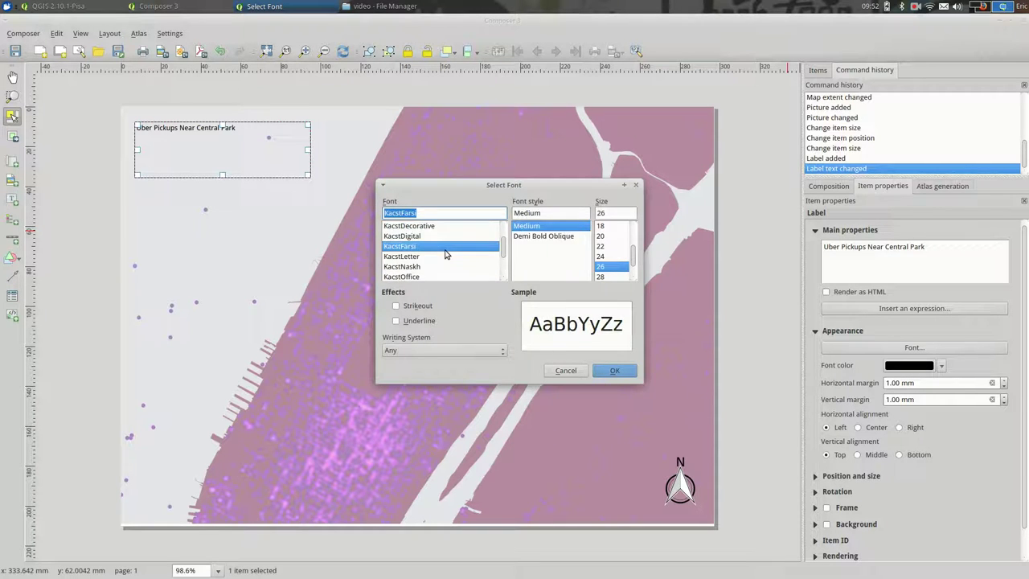
click(615, 372)
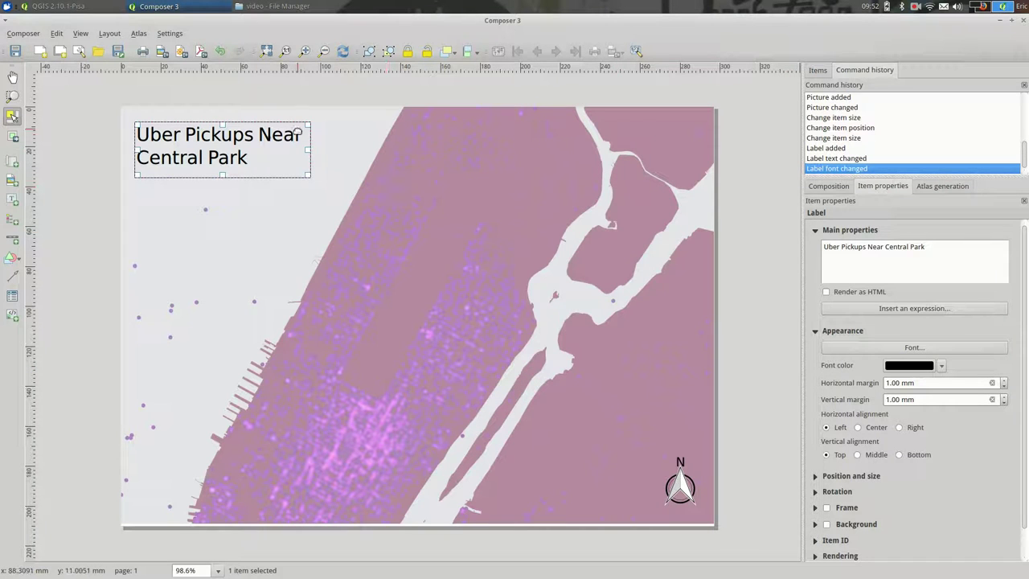
- Widen the title label box and adjust the layout zoom
drag(310, 150, 360, 152)
click(299, 190)
key(ctrl+minus)
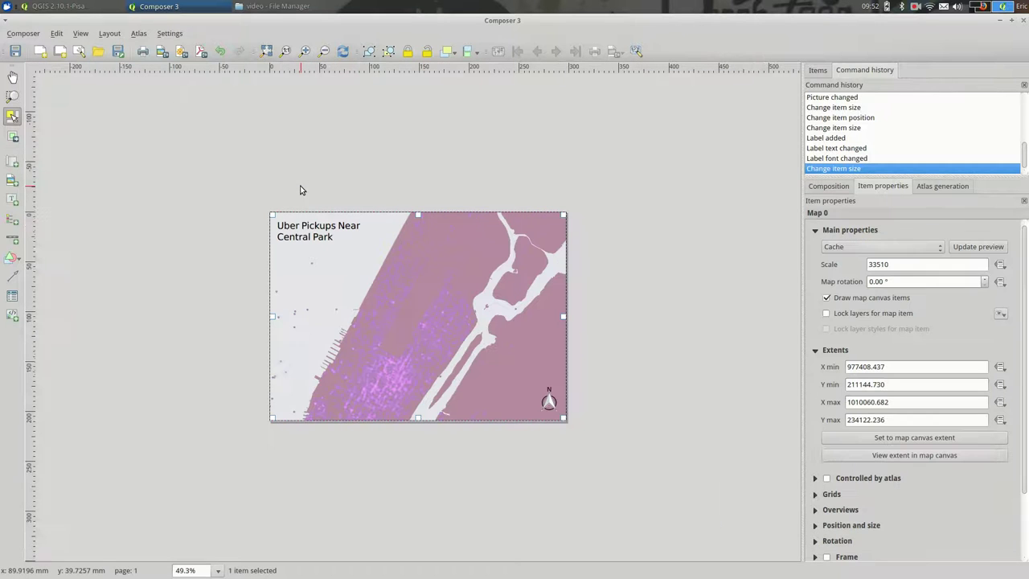
key(ctrl+plus)
key(ctrl+plus)
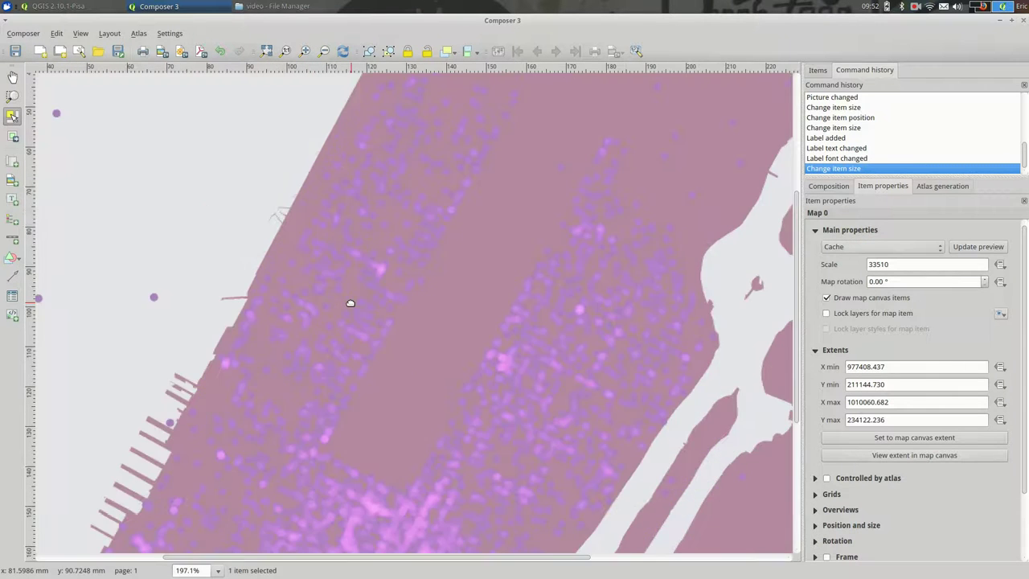
key(ctrl+minus)
click(232, 154)
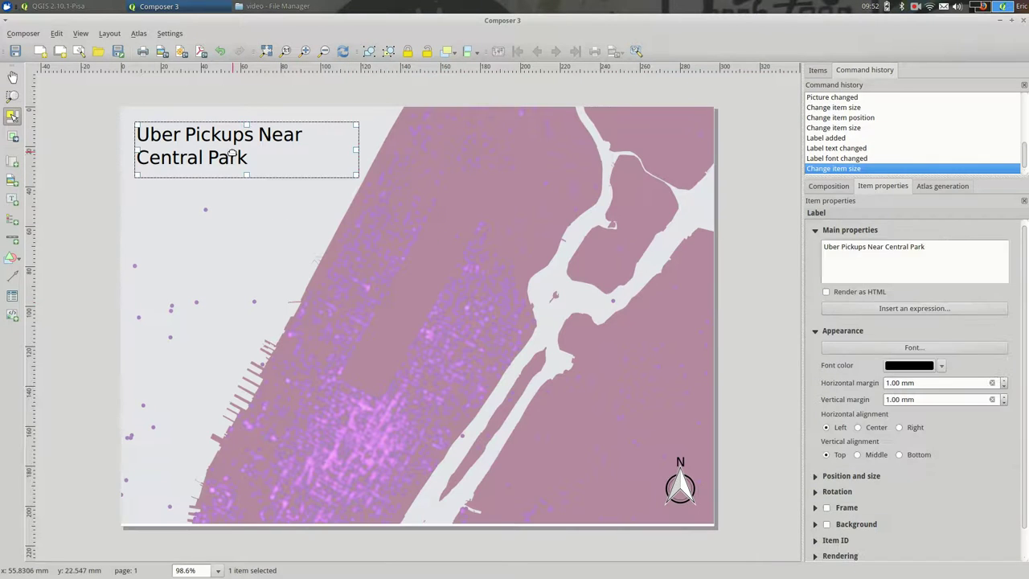
- Enlarge the title font to size 36 and stretch its box so both lines fit
click(874, 347)
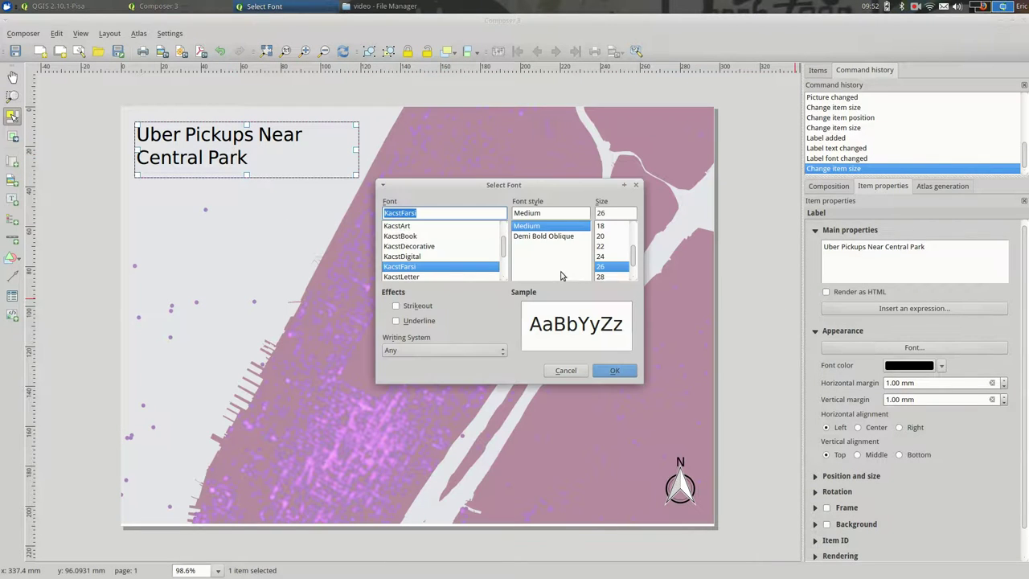
scroll(610, 265, down, 1)
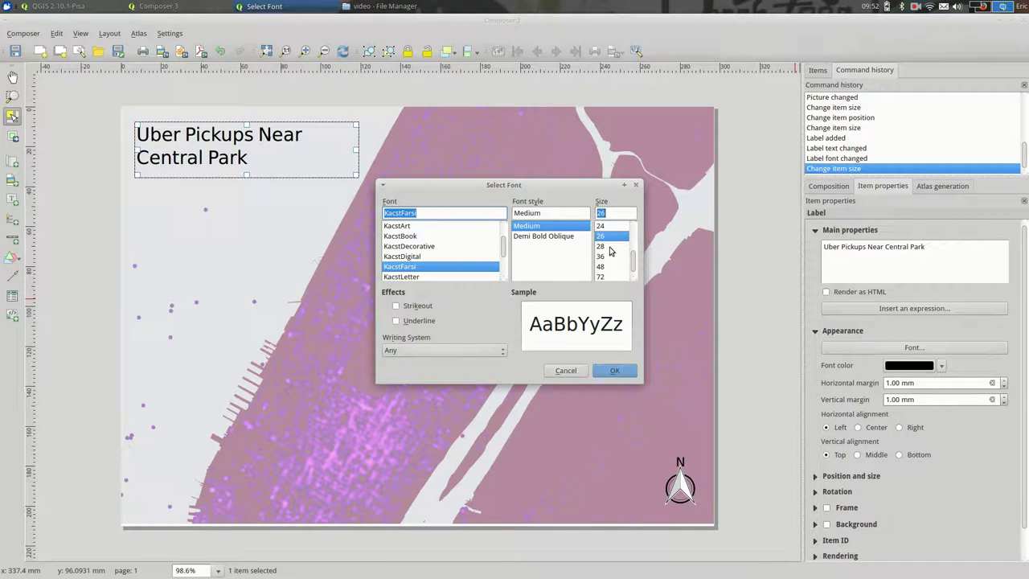
click(609, 246)
click(610, 256)
click(614, 369)
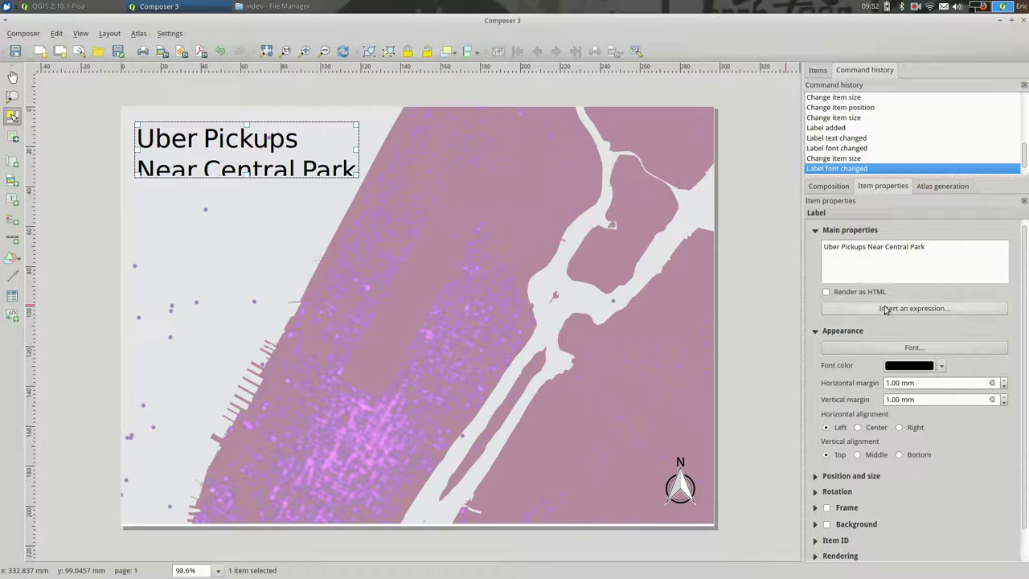
drag(357, 171, 374, 194)
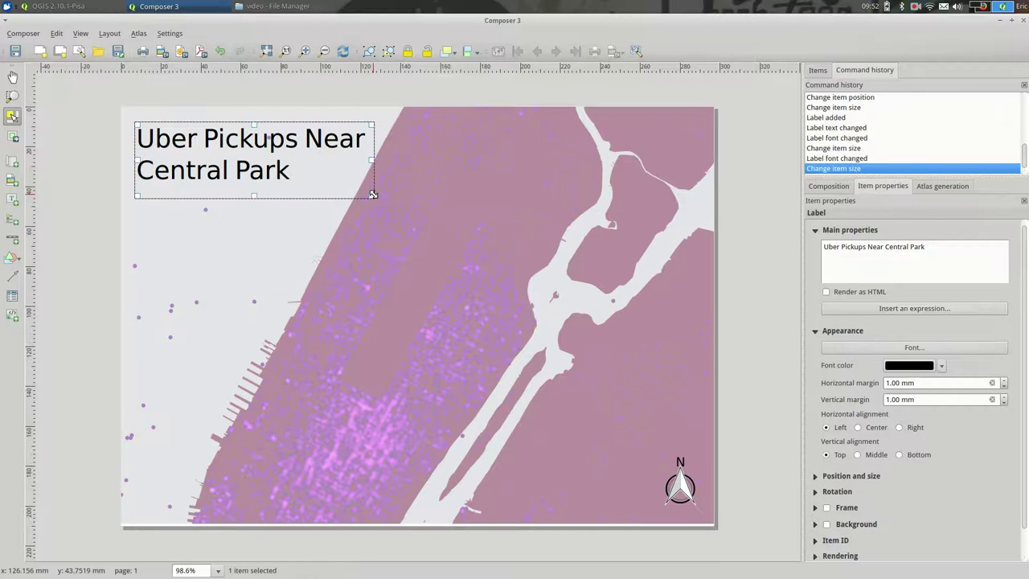
click(250, 269)
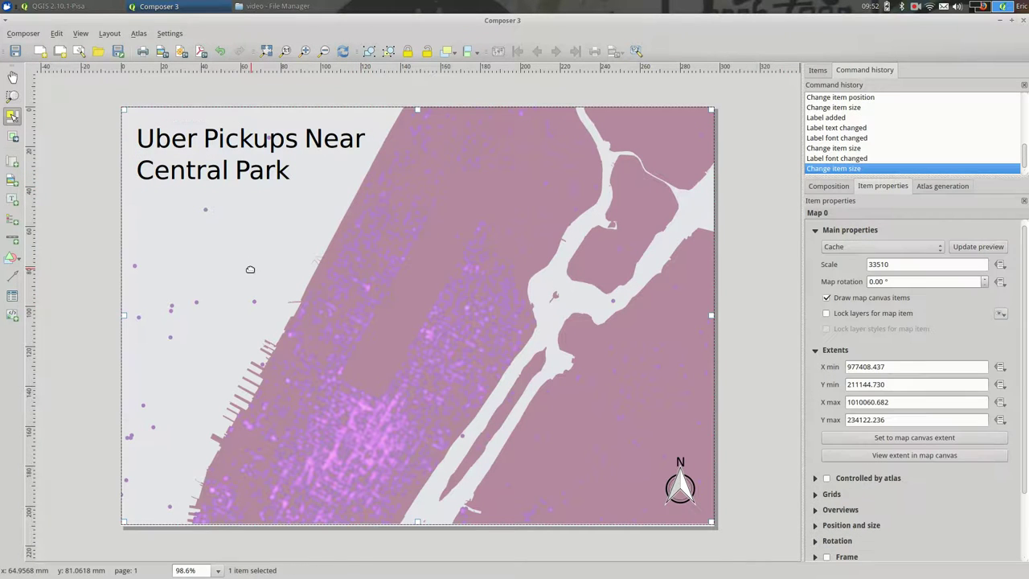
- Draw a legend box on the map's left side and retitle it 'Legend'
click(11, 222)
drag(143, 209, 267, 301)
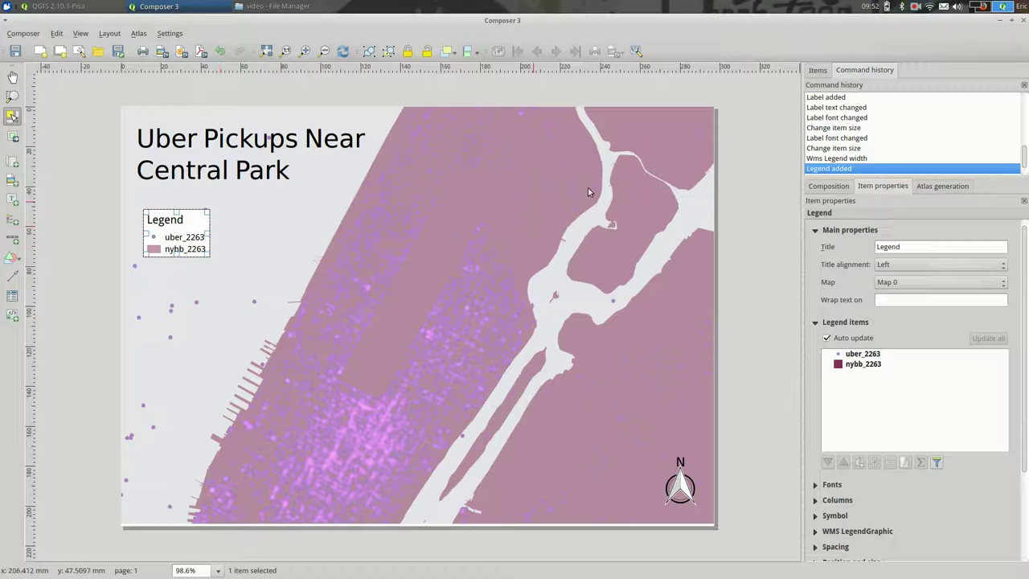
double_click(913, 245)
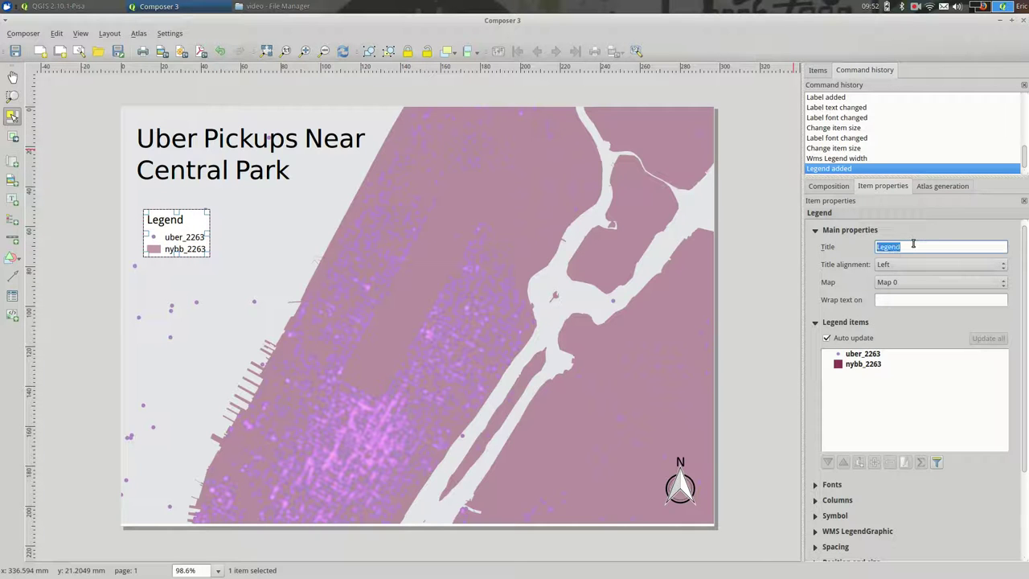
key(BackSpace)
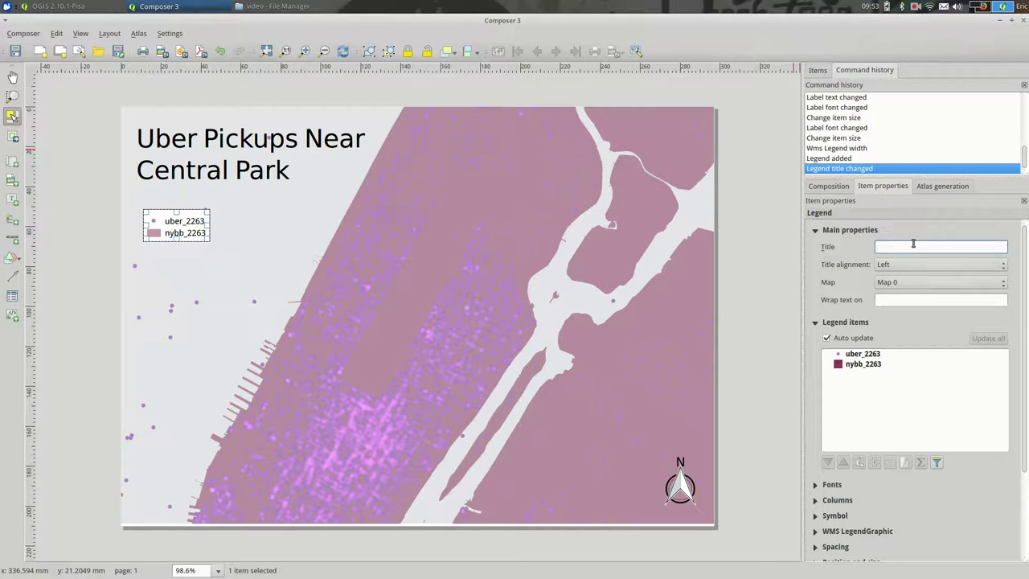
text(Legend)
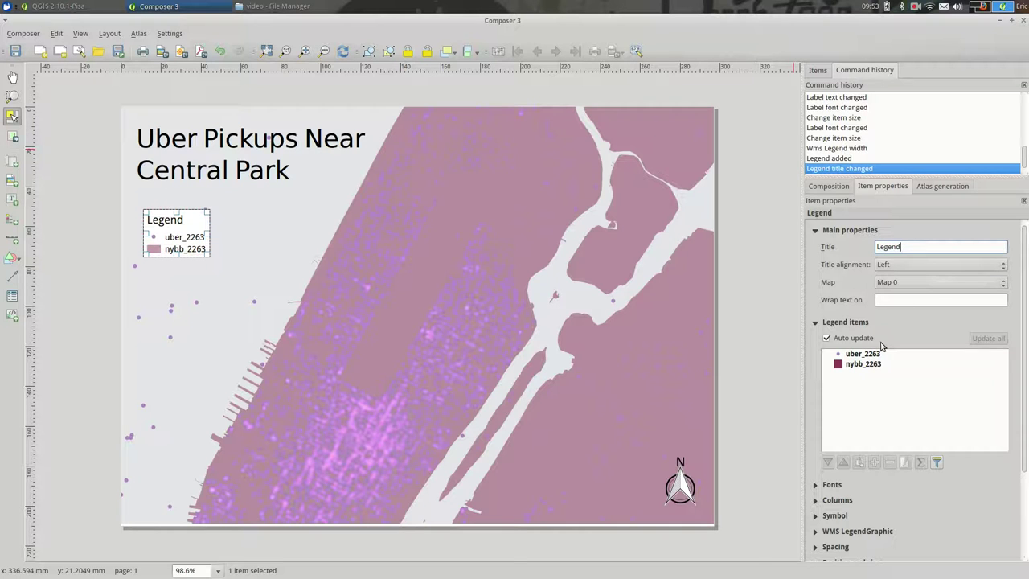
- Browse the legend font settings and select the nybb_2263 and uber_2263 entries
scroll(931, 351, down, 3)
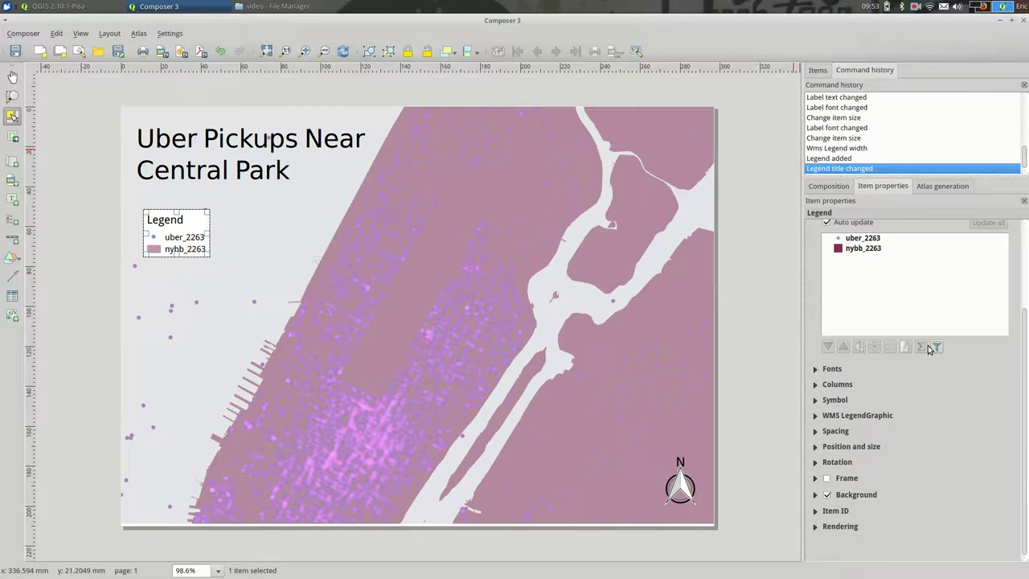
click(830, 369)
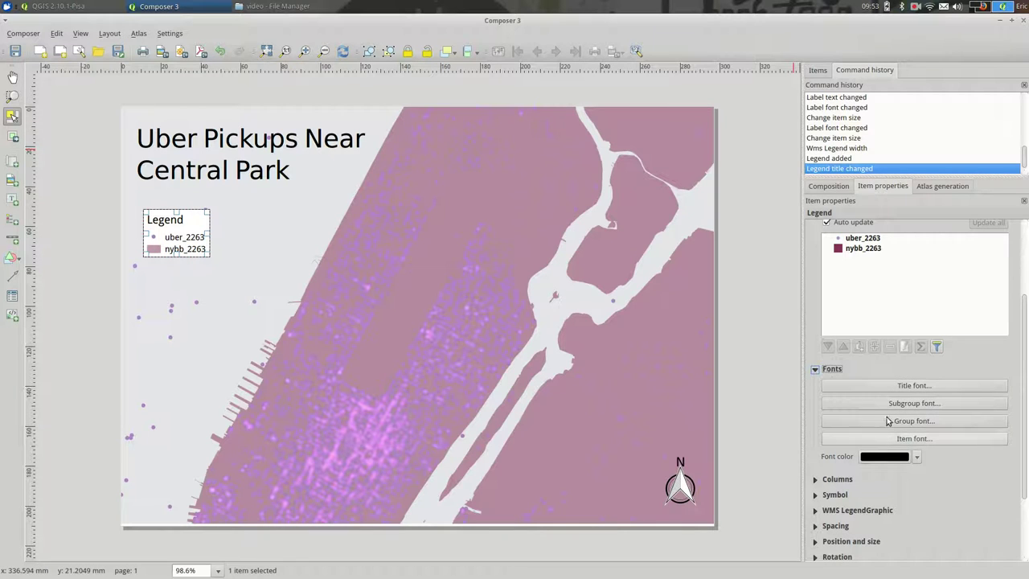
click(836, 371)
scroll(875, 370, up, 3)
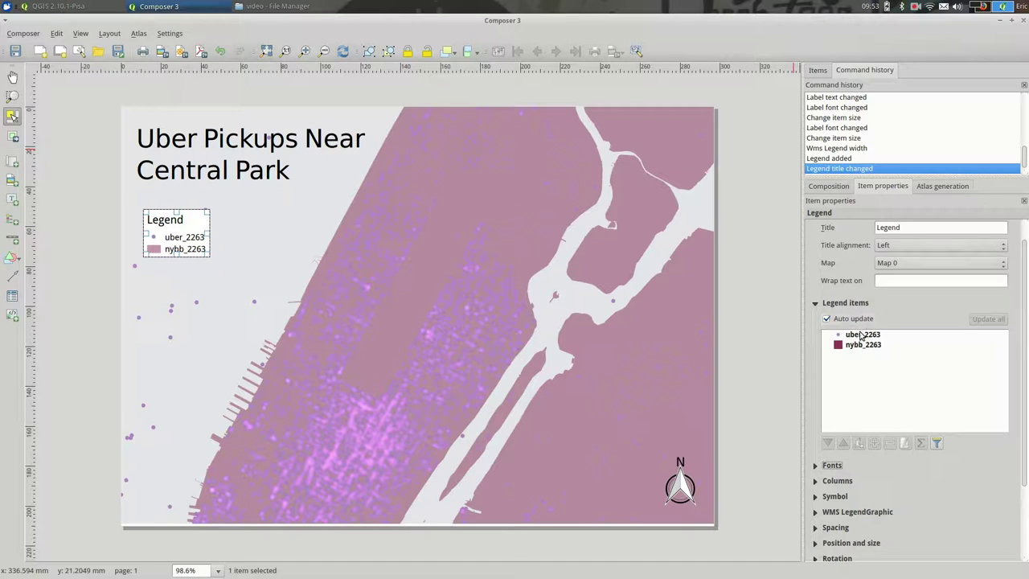
click(863, 344)
scroll(863, 345, up, 1)
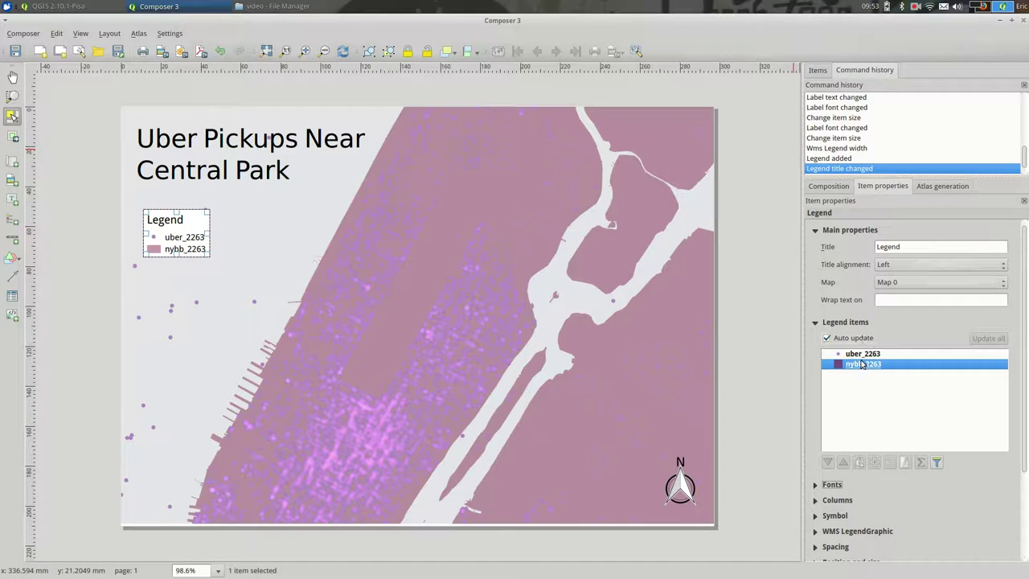
click(862, 358)
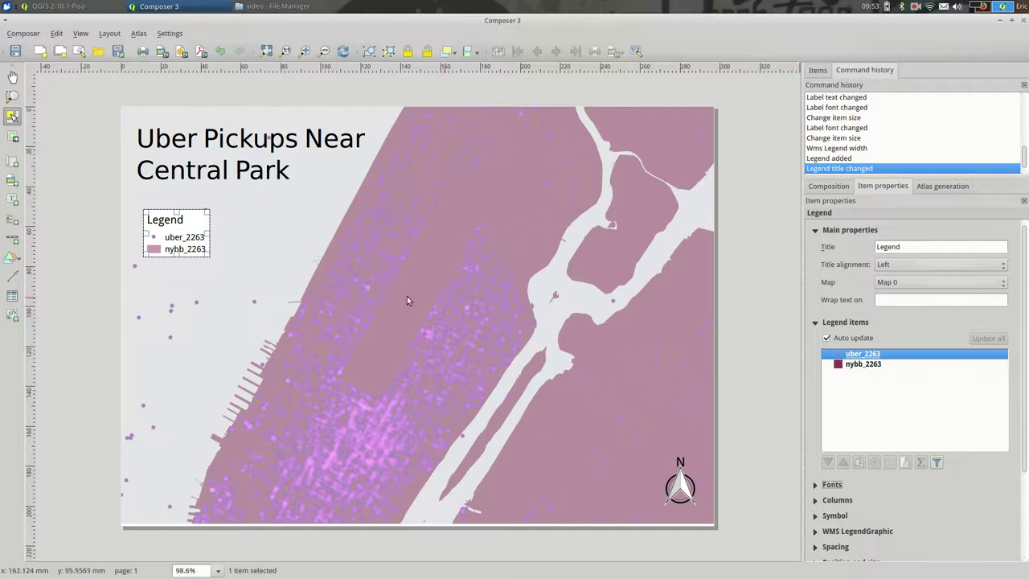
- In the main QGIS window, rename the uber_2263 layer to Uber Pickups
key(alt+Tab)
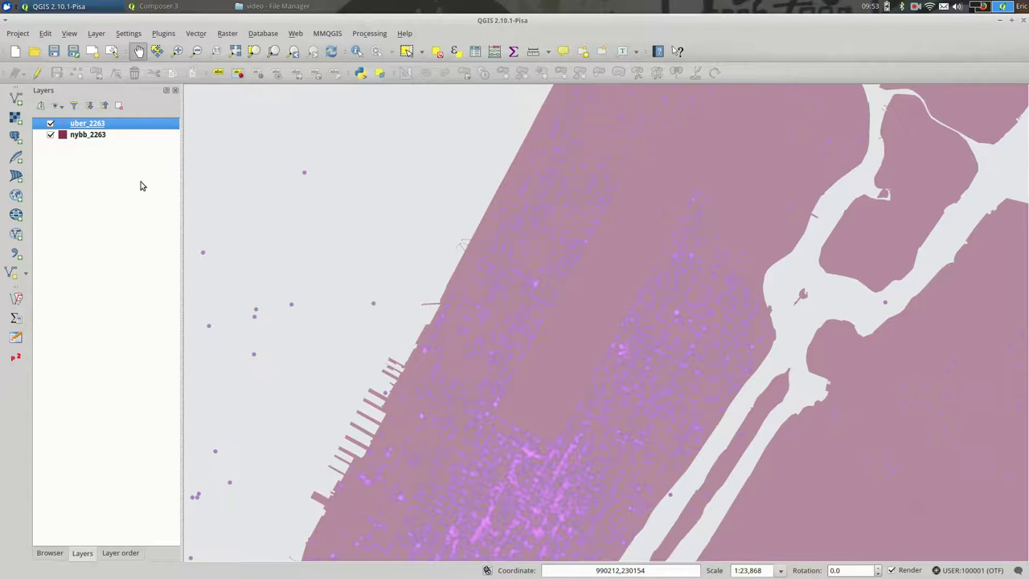
right_click(113, 127)
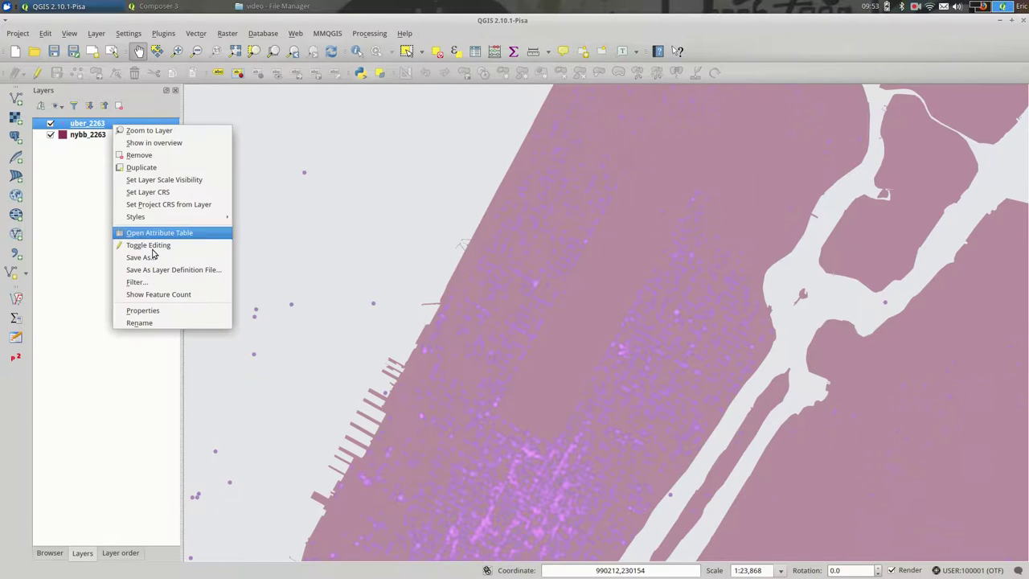
click(158, 322)
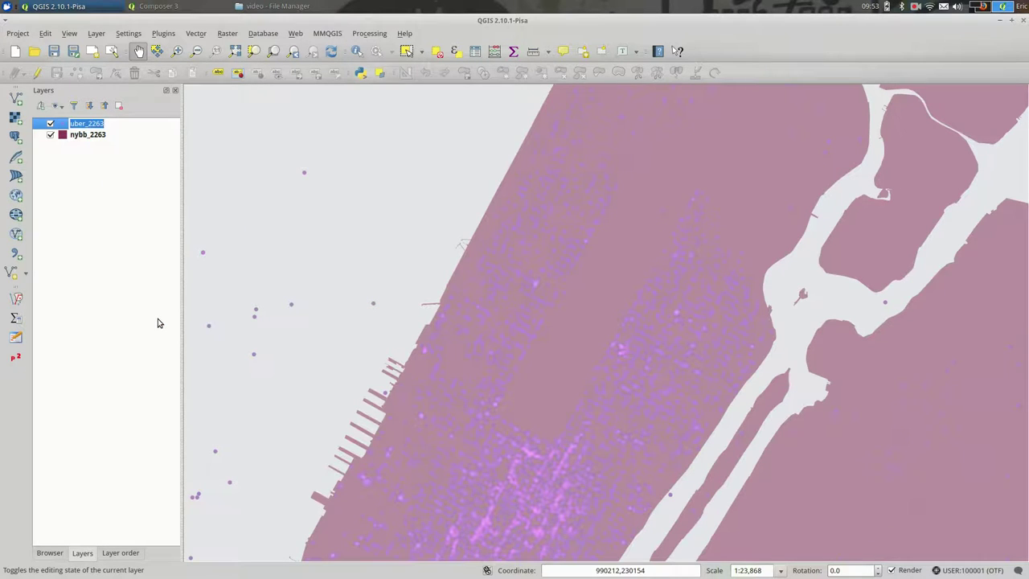
text(Uber Pickups)
key(Return)
- Rename the nybb_2263 layer to New York City, then go back to the print layout
click(118, 138)
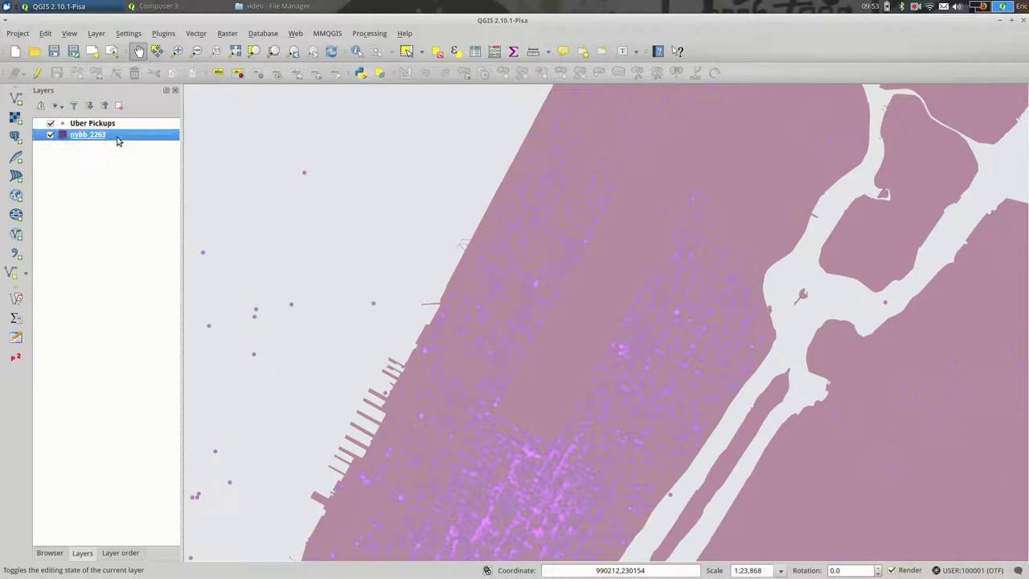
right_click(118, 140)
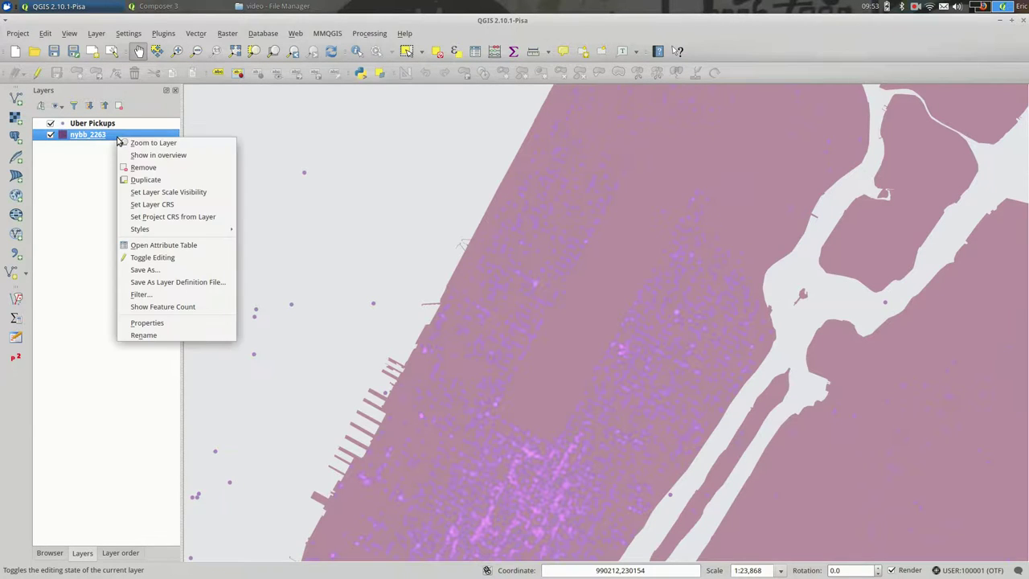
click(147, 333)
text(New Y)
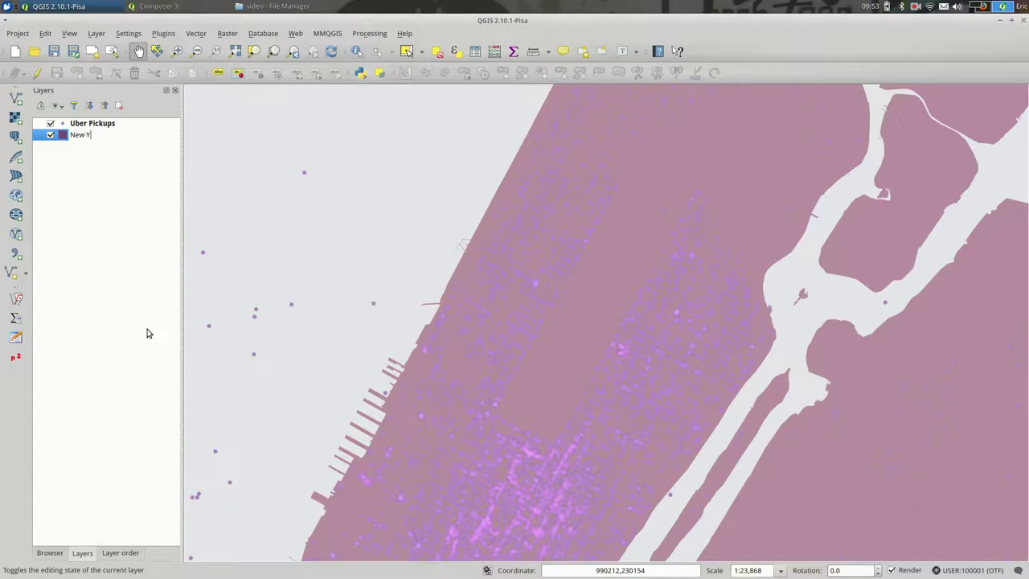
text(ork City)
key(Return)
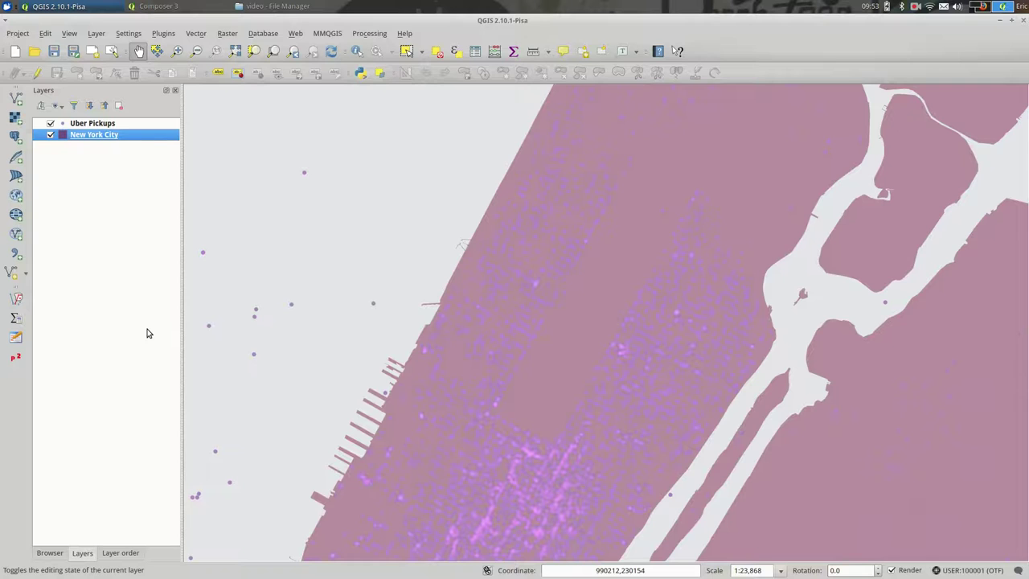
key(alt+Tab)
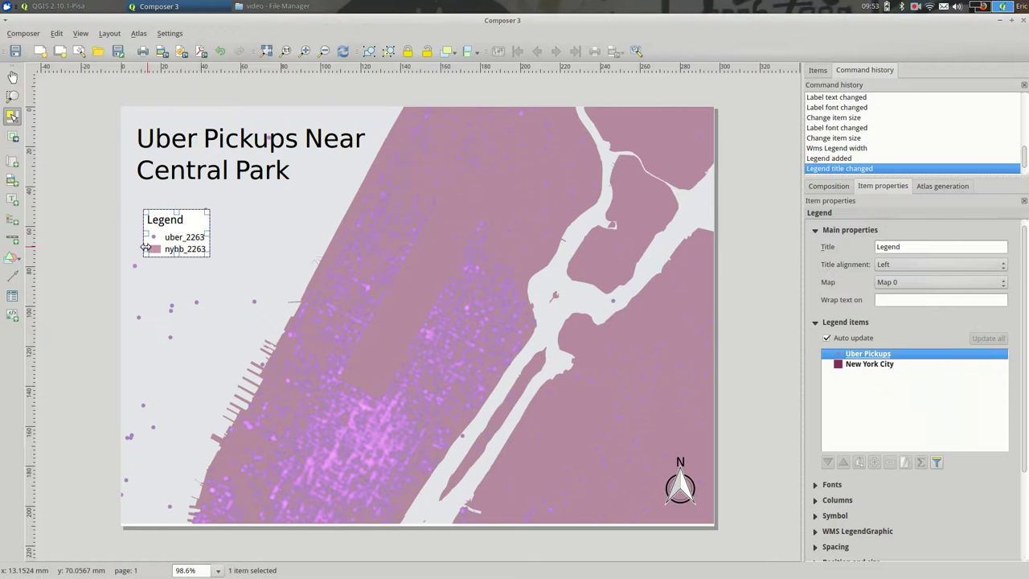
- Refresh the legend to pick up the new layer names, turn off its background, and nudge it up-left
click(852, 338)
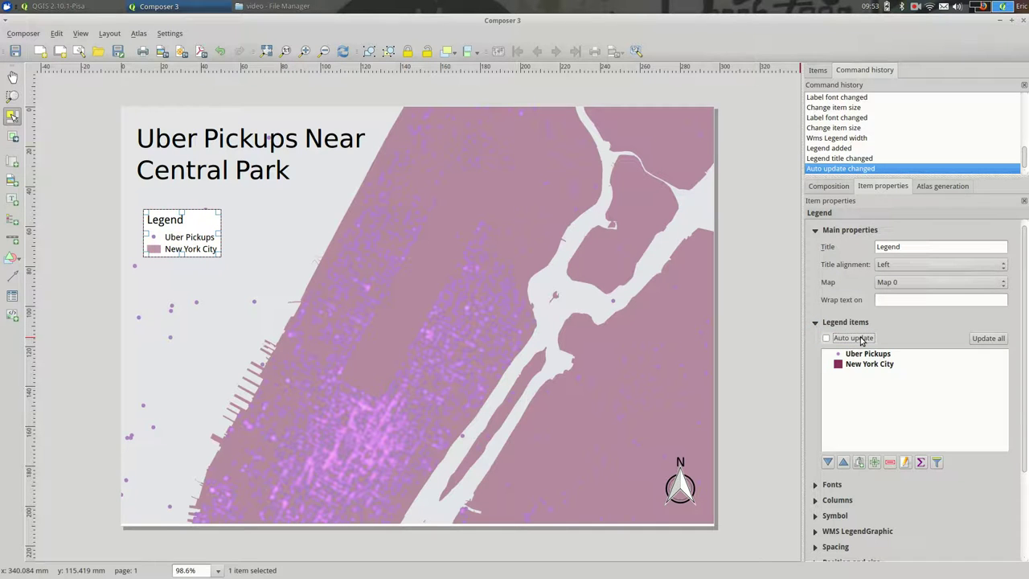
click(859, 337)
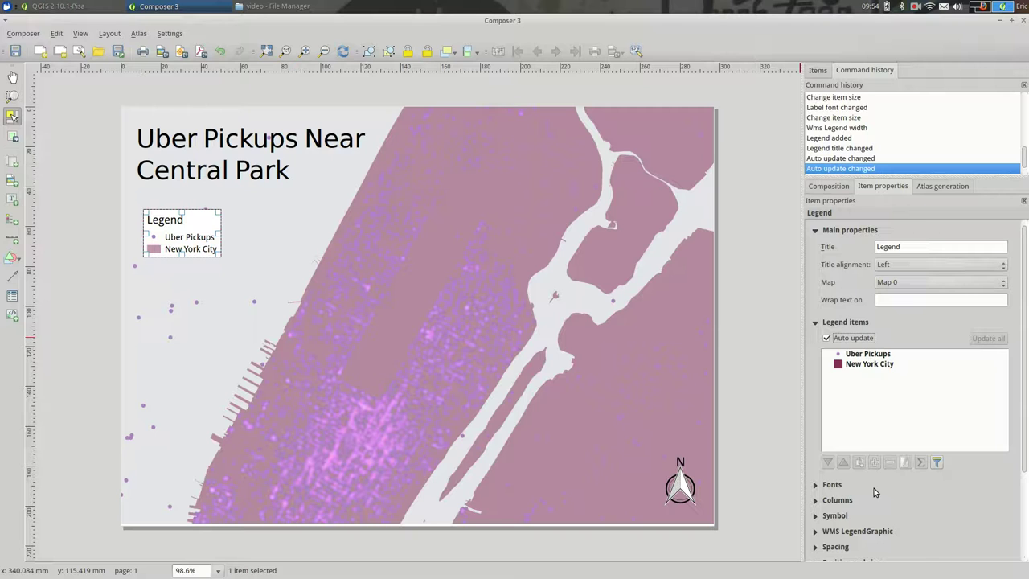
scroll(874, 488, down, 3)
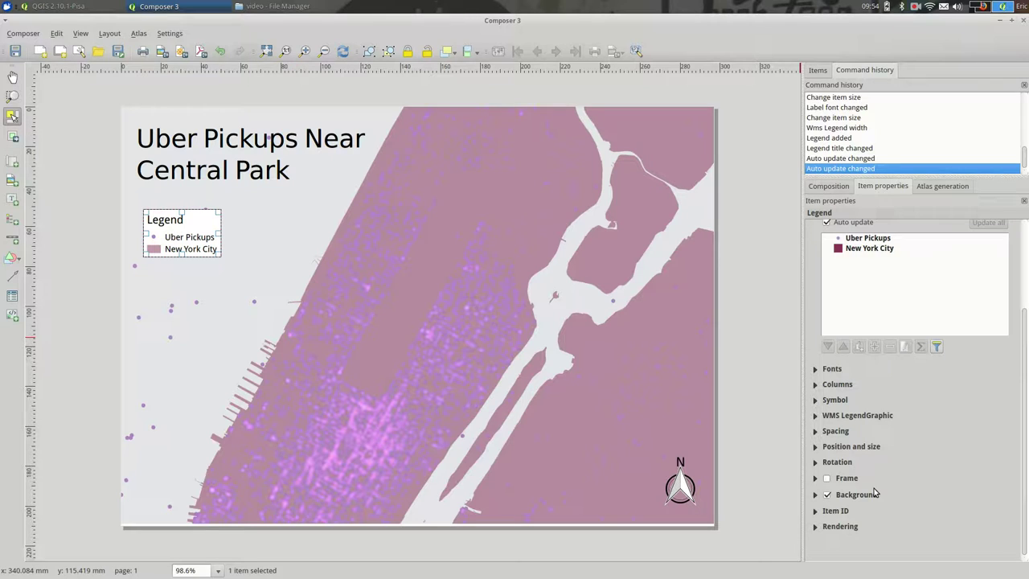
click(828, 495)
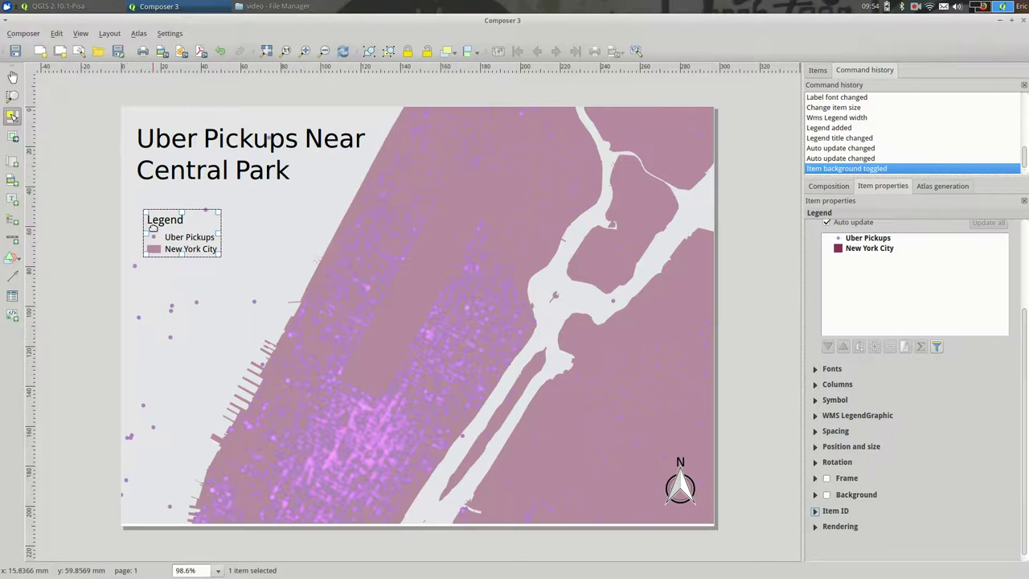
drag(156, 228, 149, 220)
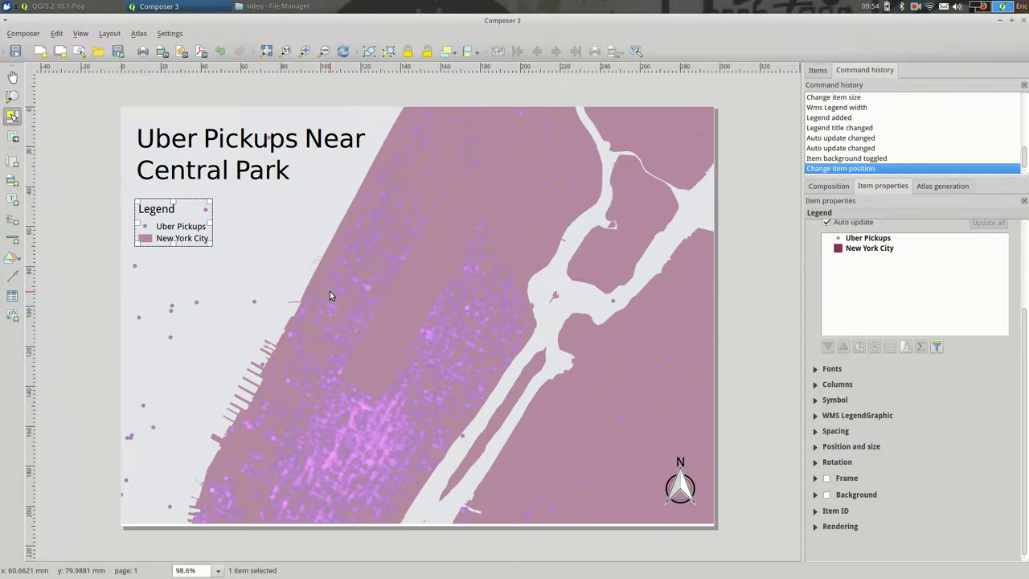
- Turn off legend auto update and delete the New York City entry, leaving only Uber Pickups
click(290, 253)
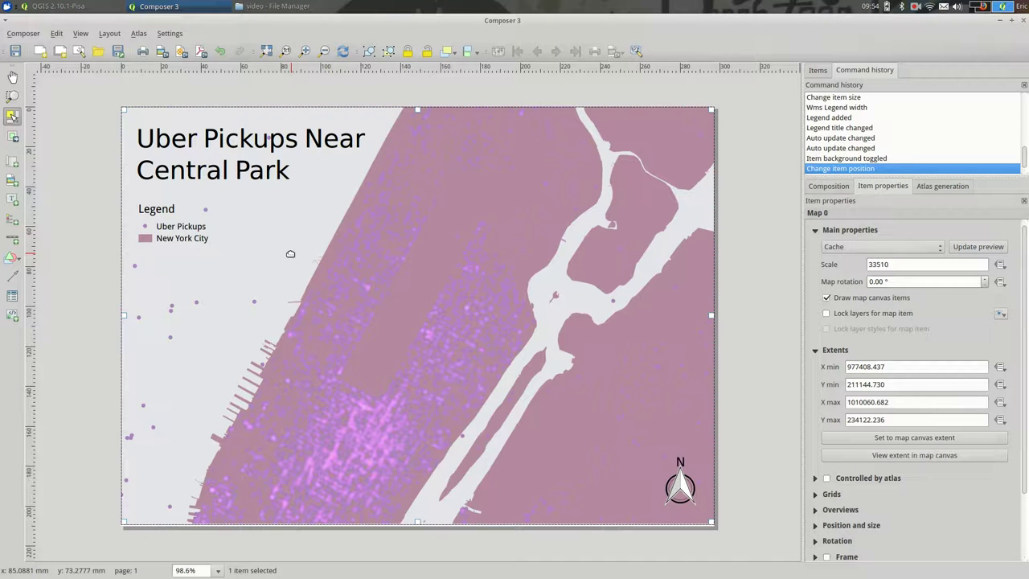
click(171, 230)
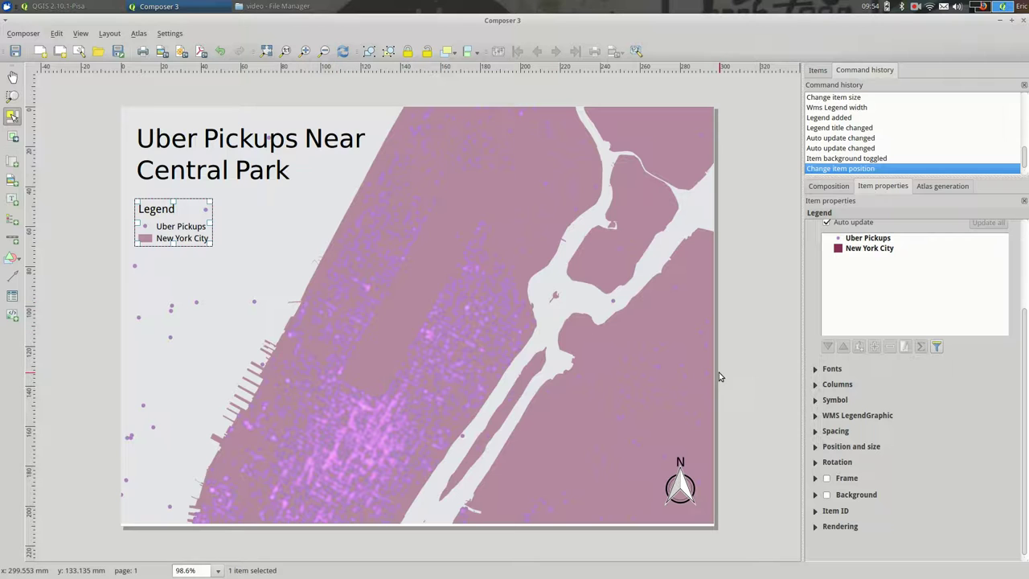
scroll(894, 389, up, 2)
scroll(893, 391, up, 1)
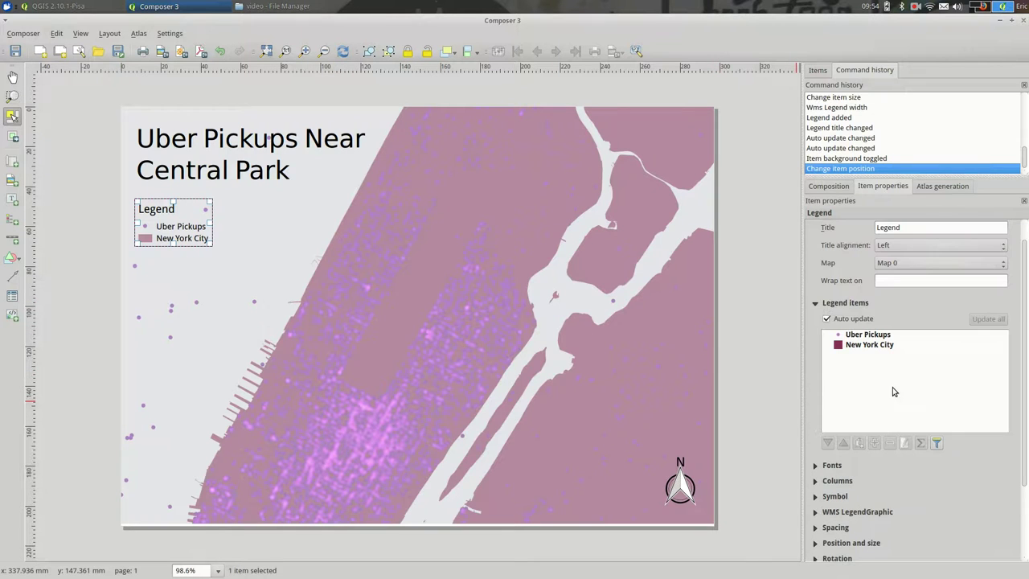
click(857, 319)
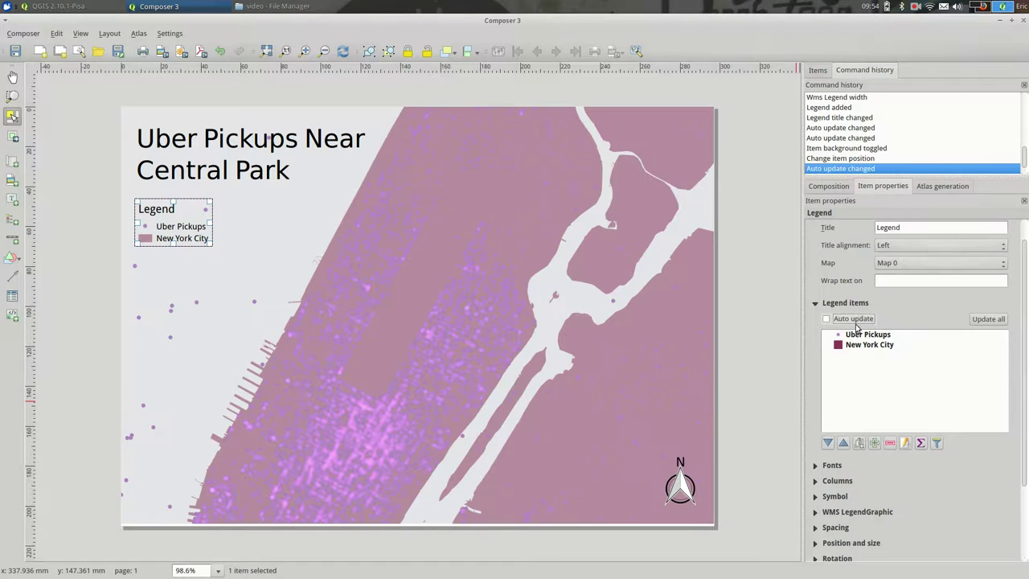
click(887, 345)
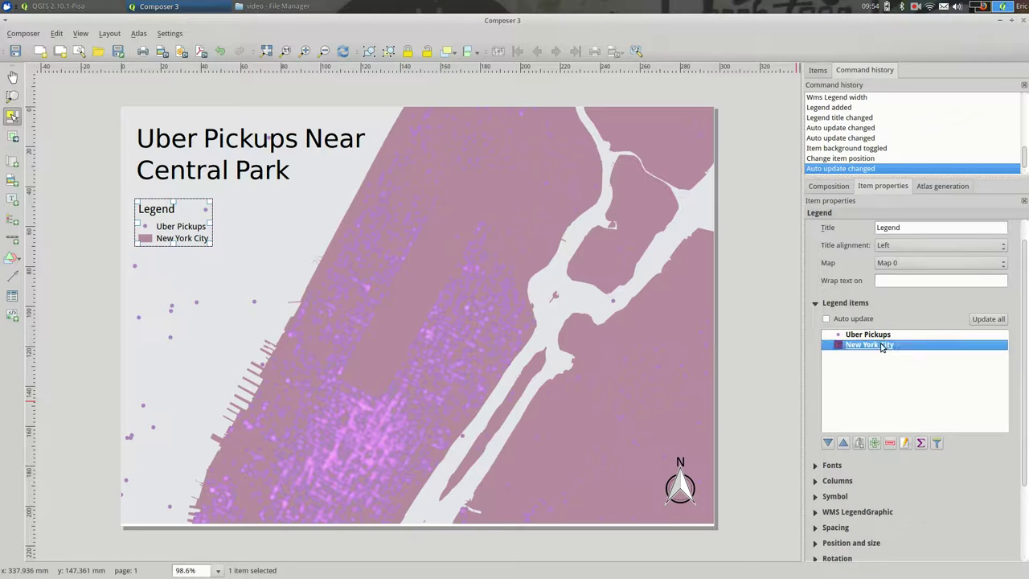
click(890, 443)
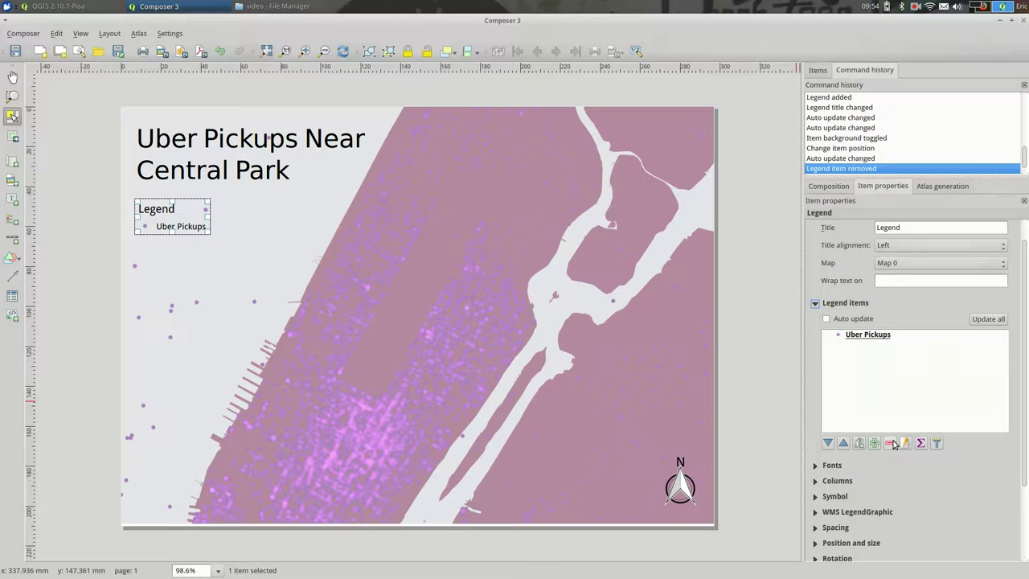
click(225, 263)
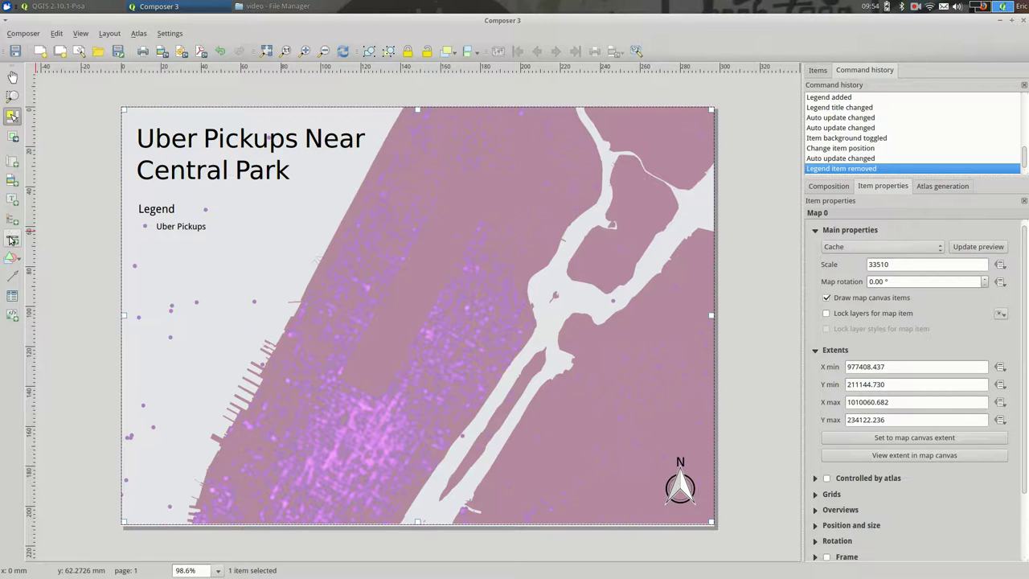
- Add a scale bar to the layout near the top of the page
click(12, 237)
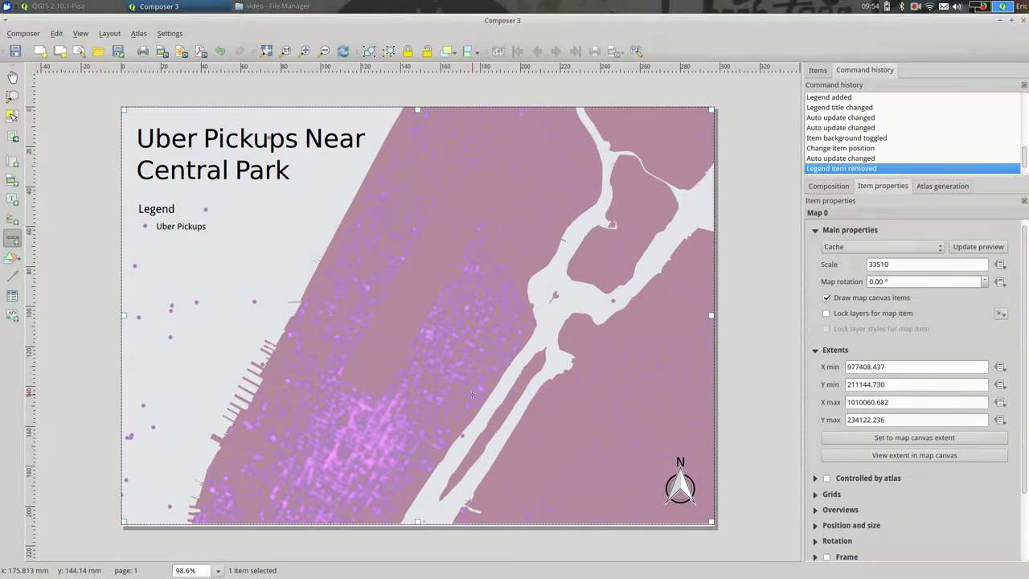
click(483, 122)
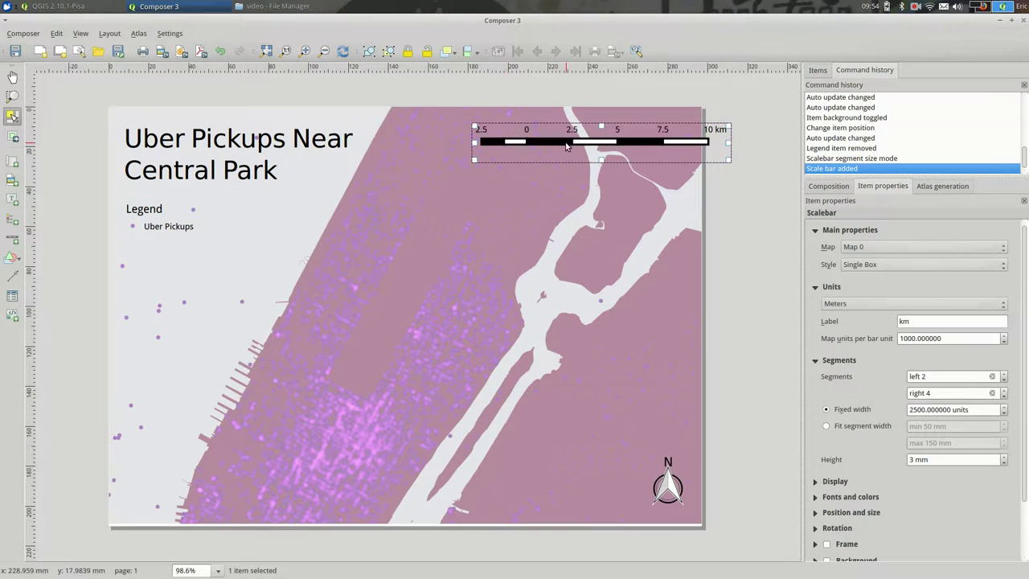
drag(600, 141, 555, 143)
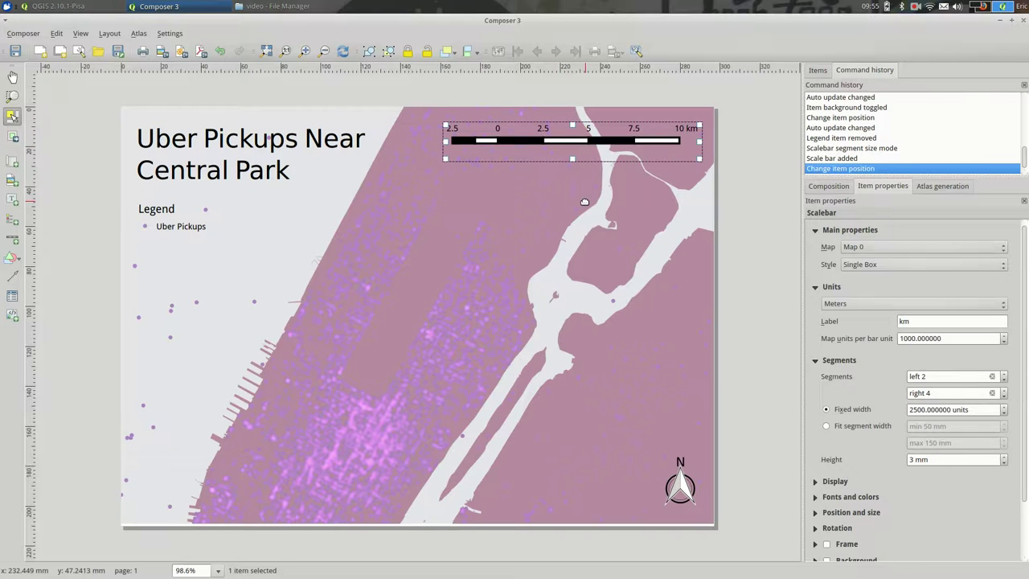
click(578, 196)
click(580, 131)
- Set the scale bar units to Feet and move it to the map's bottom right beside the north arrow
click(846, 303)
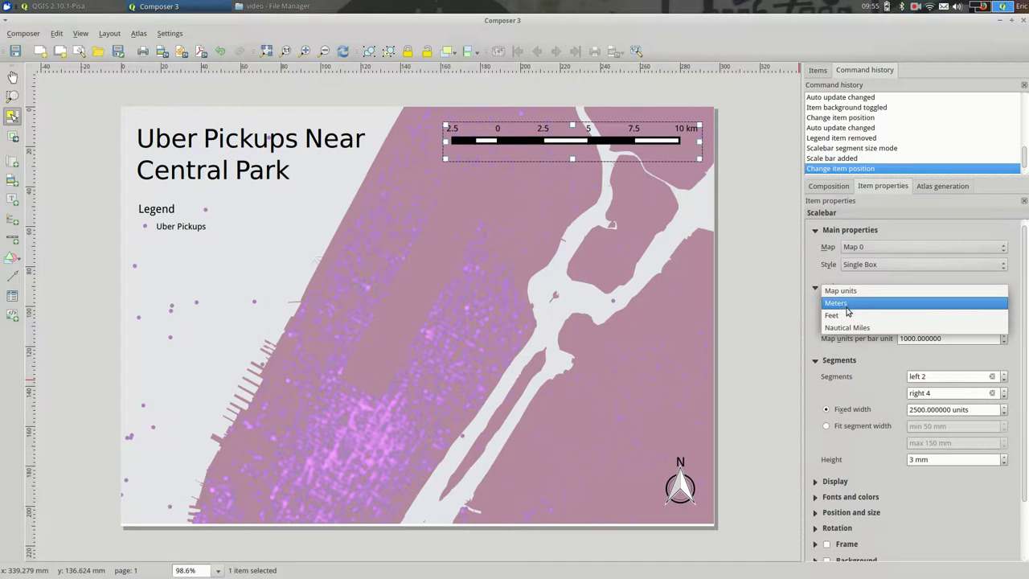
click(846, 316)
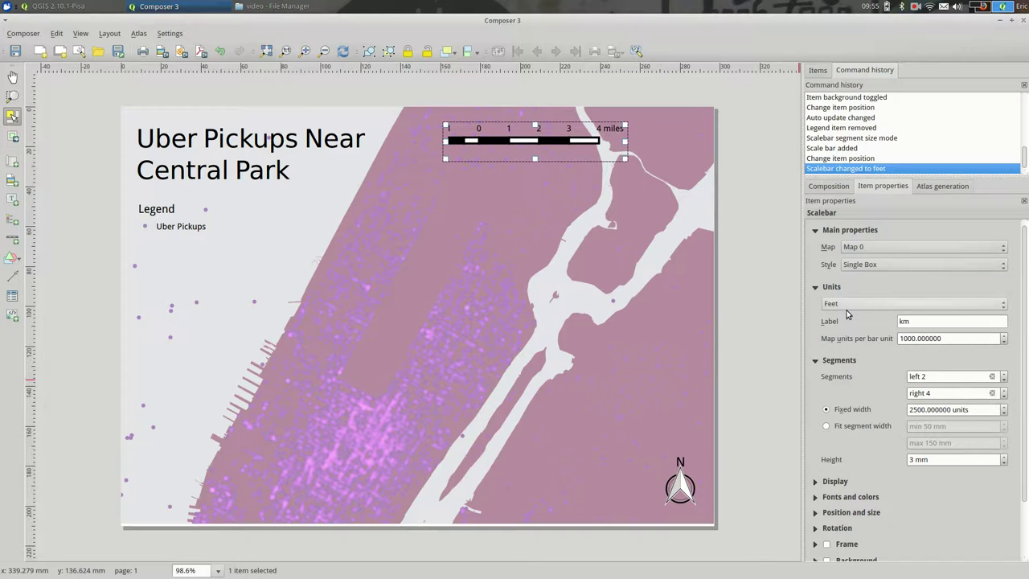
drag(523, 140, 576, 142)
click(572, 202)
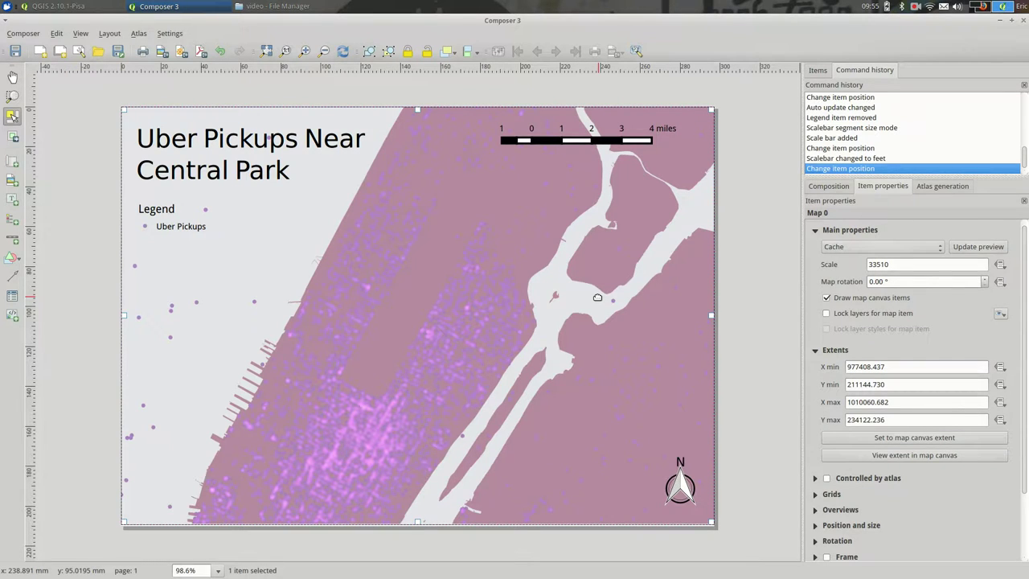
click(558, 139)
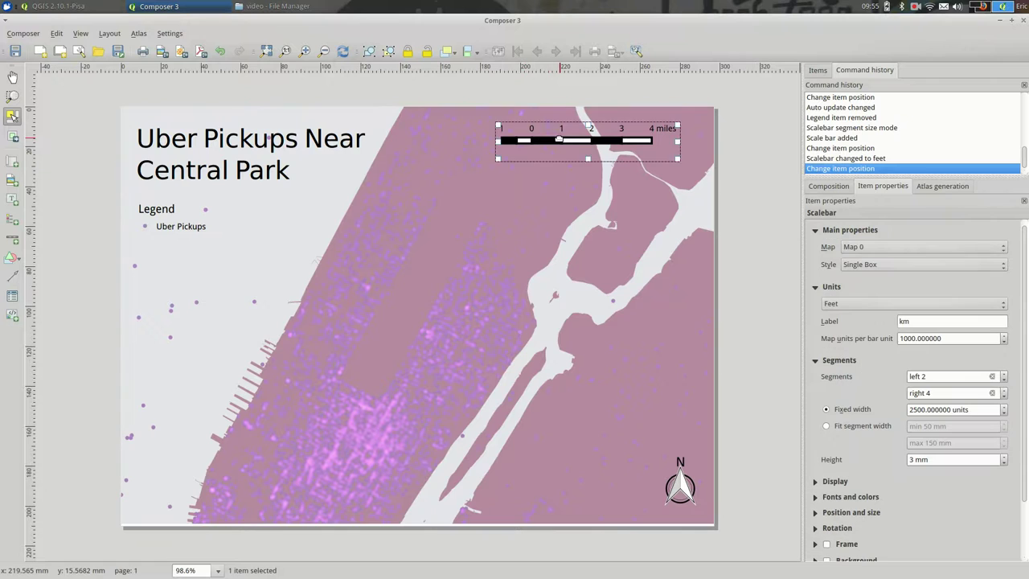
drag(558, 139, 537, 497)
click(585, 423)
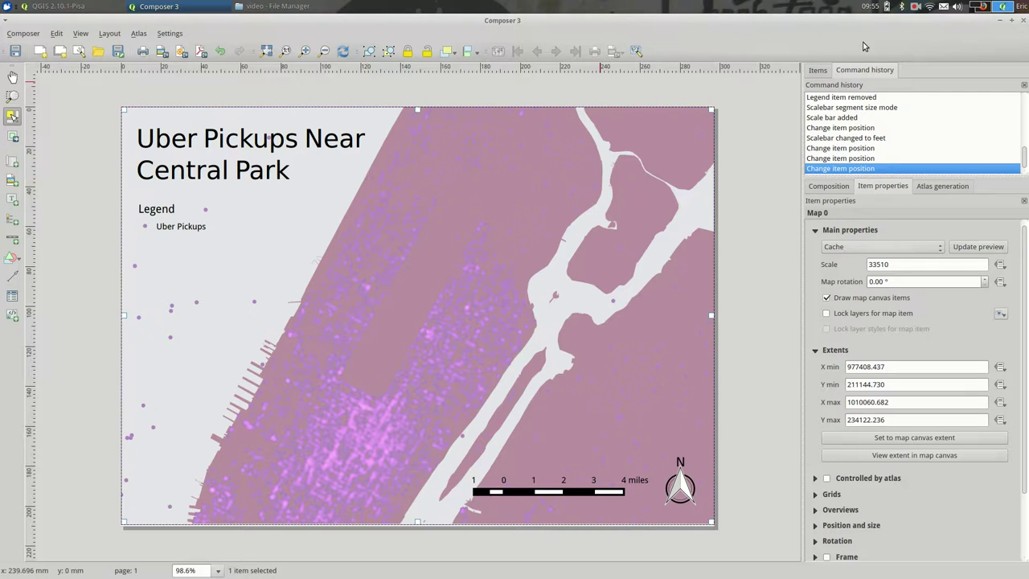
click(1022, 24)
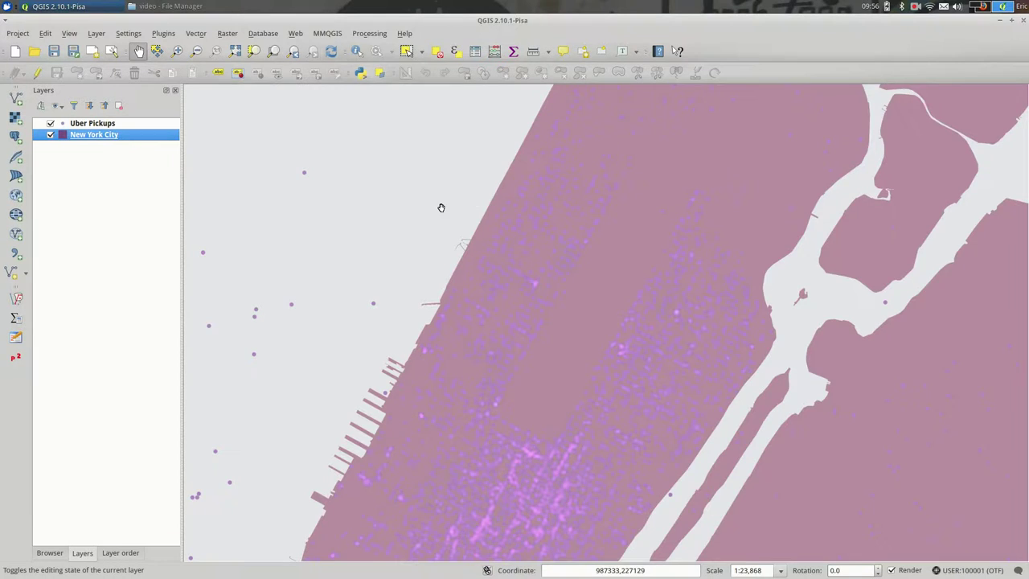
click(18, 34)
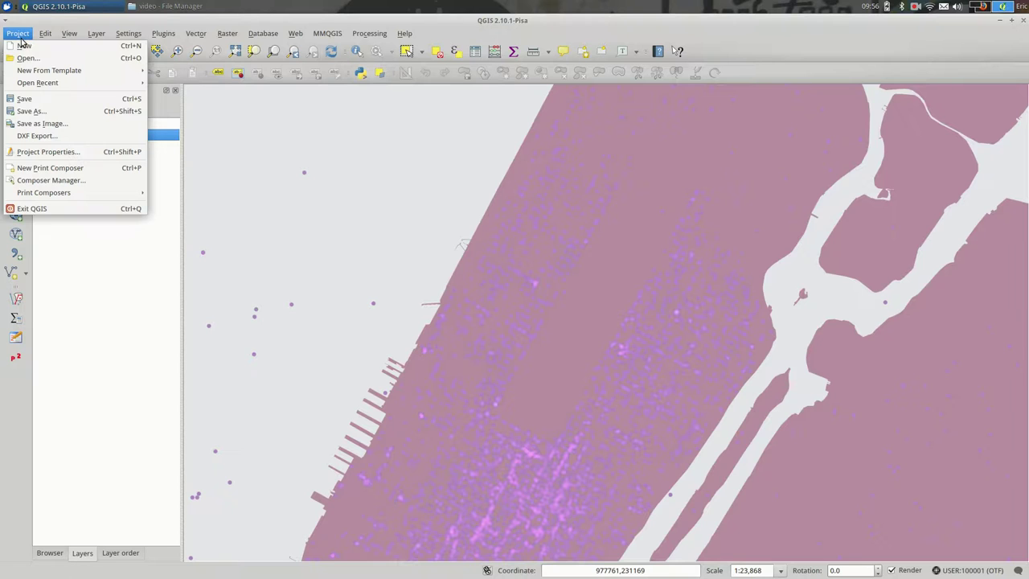
mouse_move(51, 193)
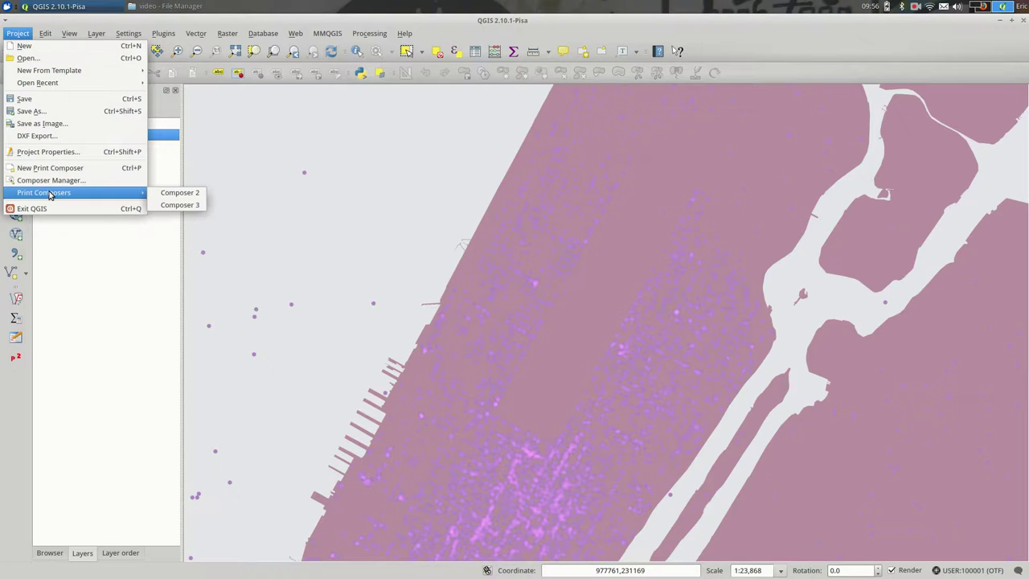
click(180, 206)
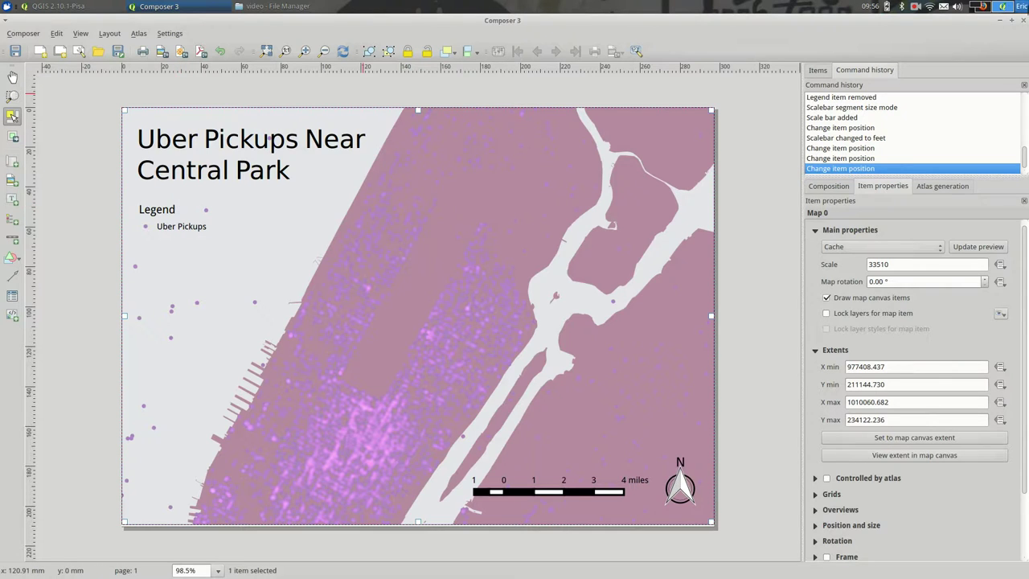
click(1024, 20)
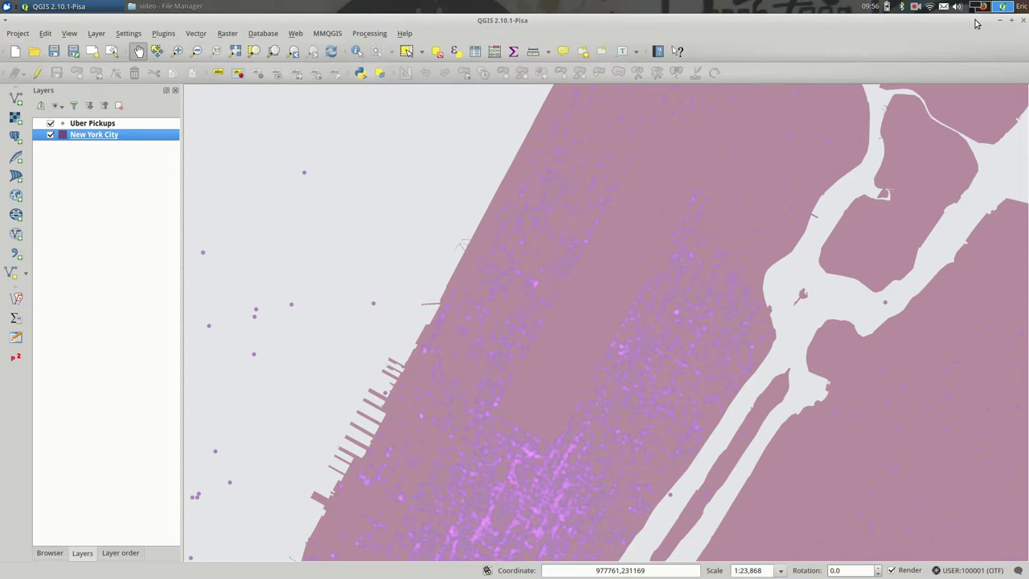
click(16, 51)
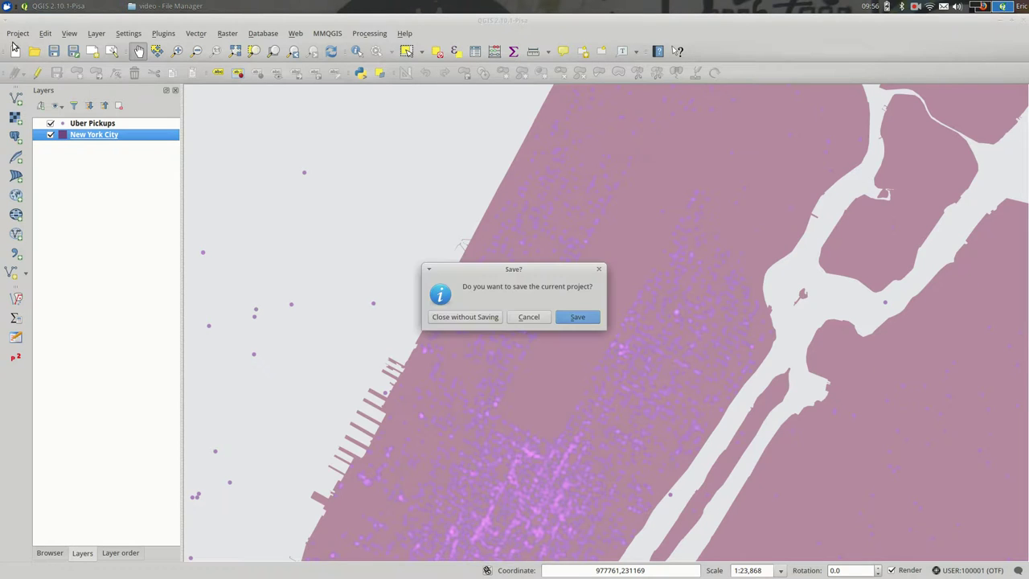
click(528, 317)
click(24, 36)
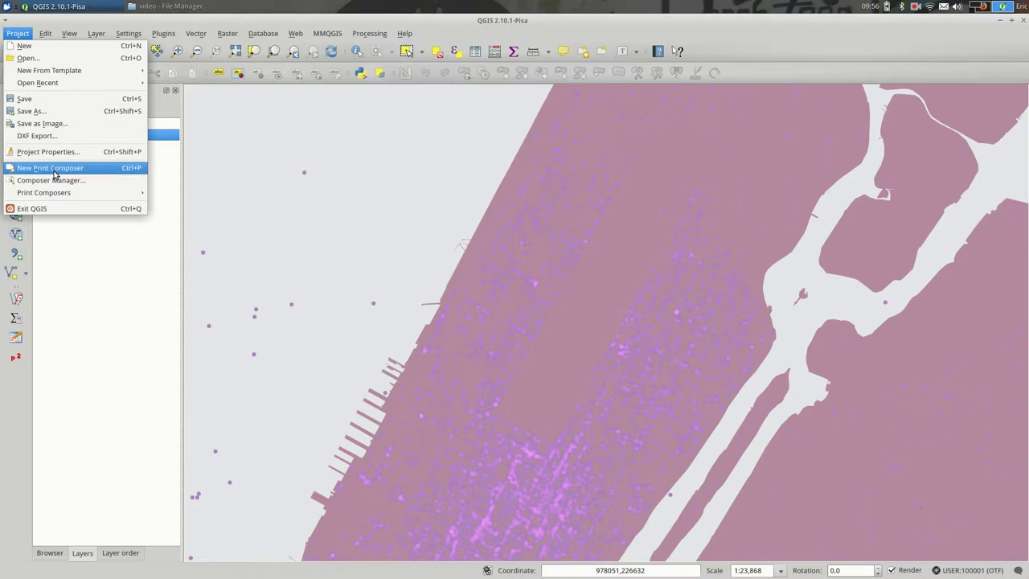
mouse_move(63, 197)
click(165, 206)
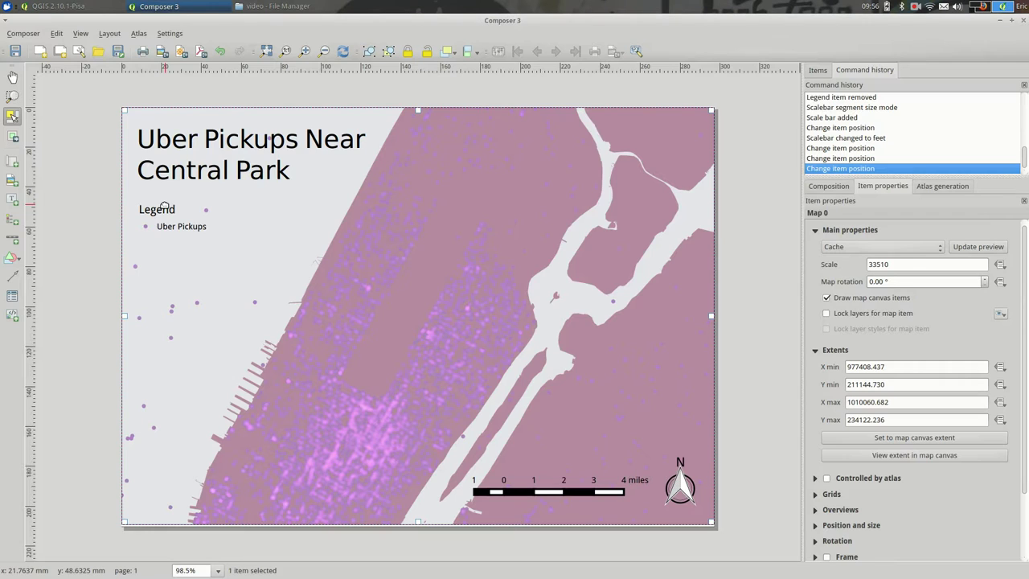
click(163, 52)
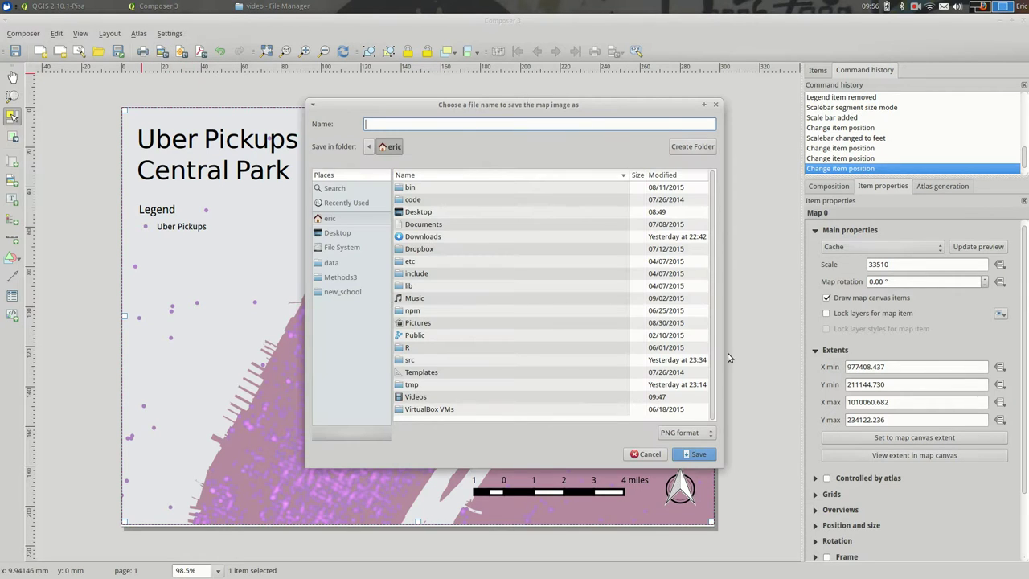
click(648, 454)
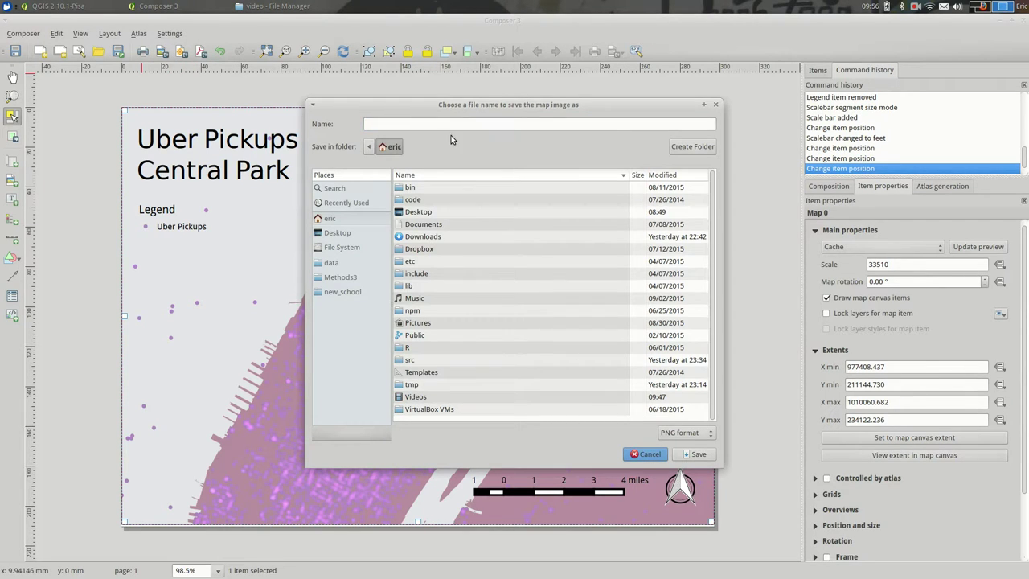
key(Escape)
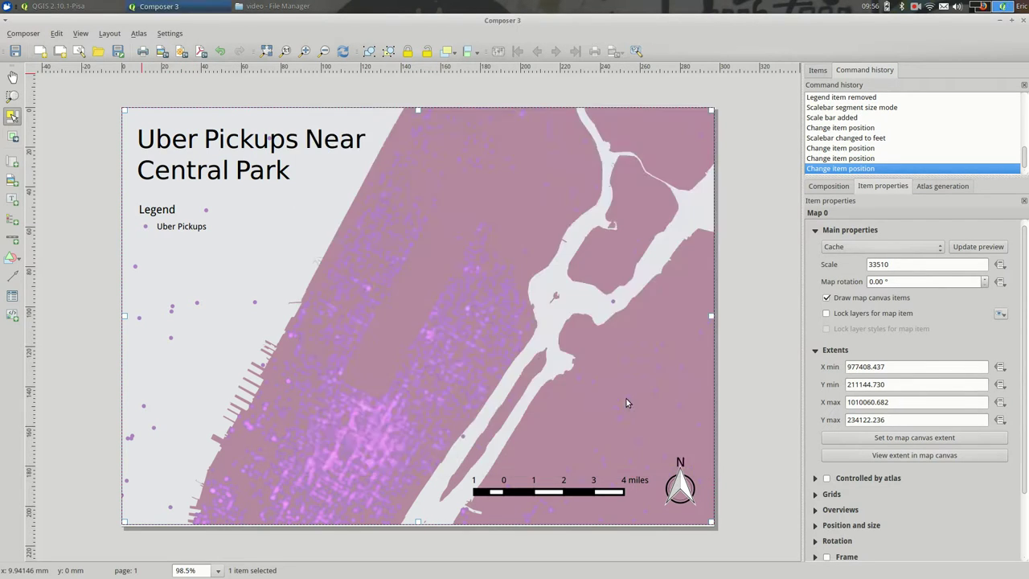
click(181, 51)
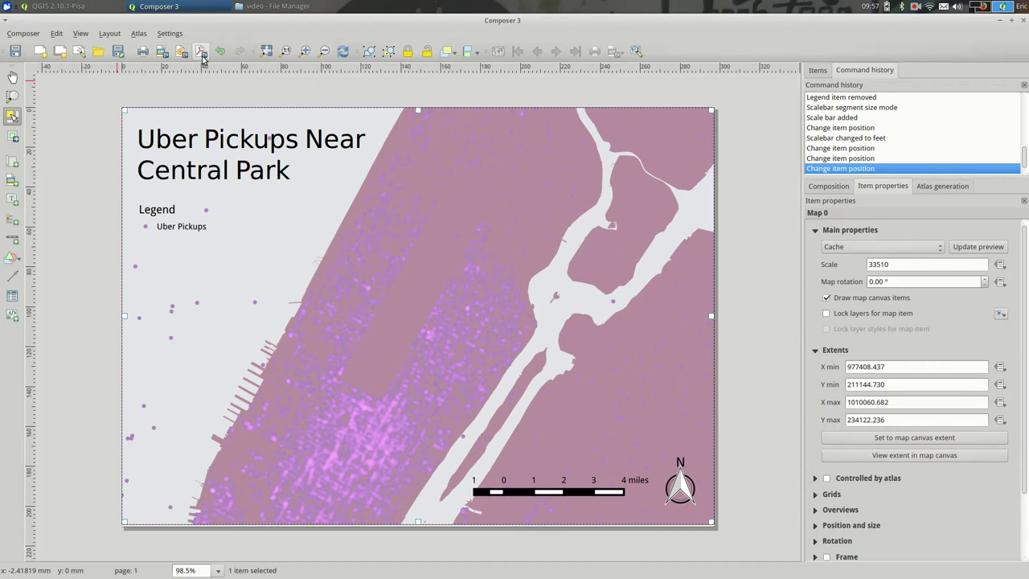
- Export the layout as a rasterised PDF named print.pdf in the Desktop video folder
click(202, 55)
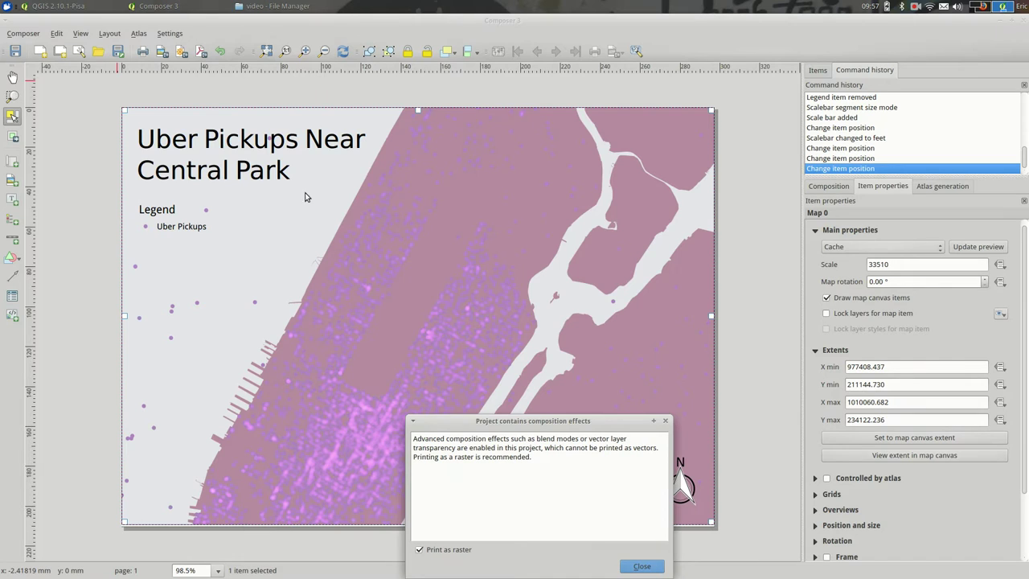
click(641, 568)
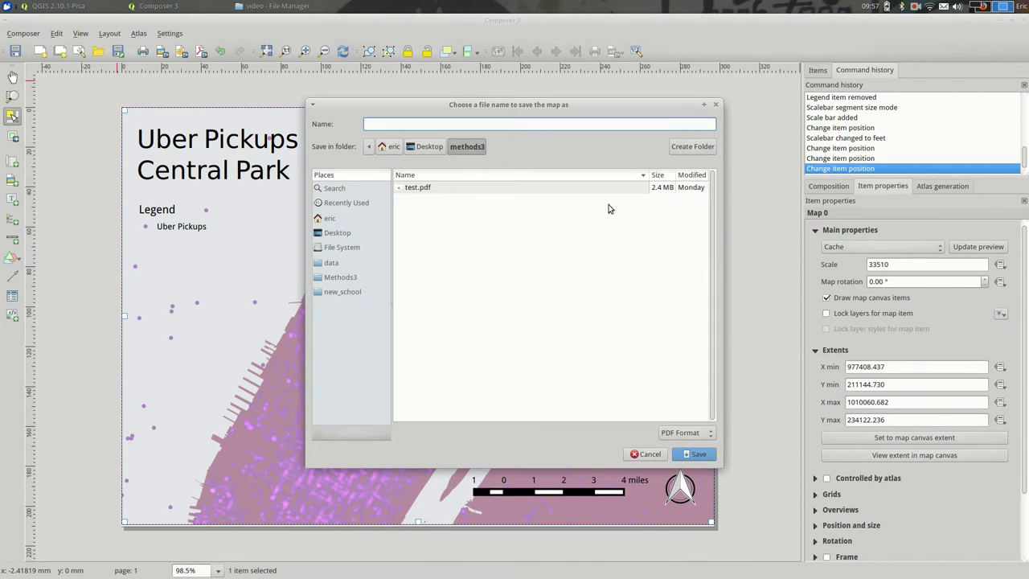
click(341, 234)
double_click(410, 277)
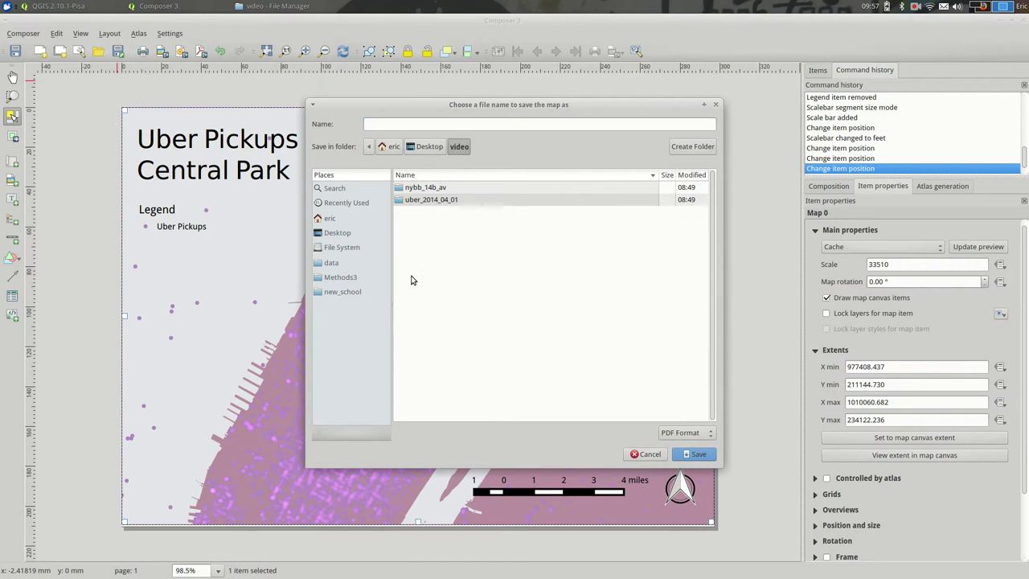
click(685, 456)
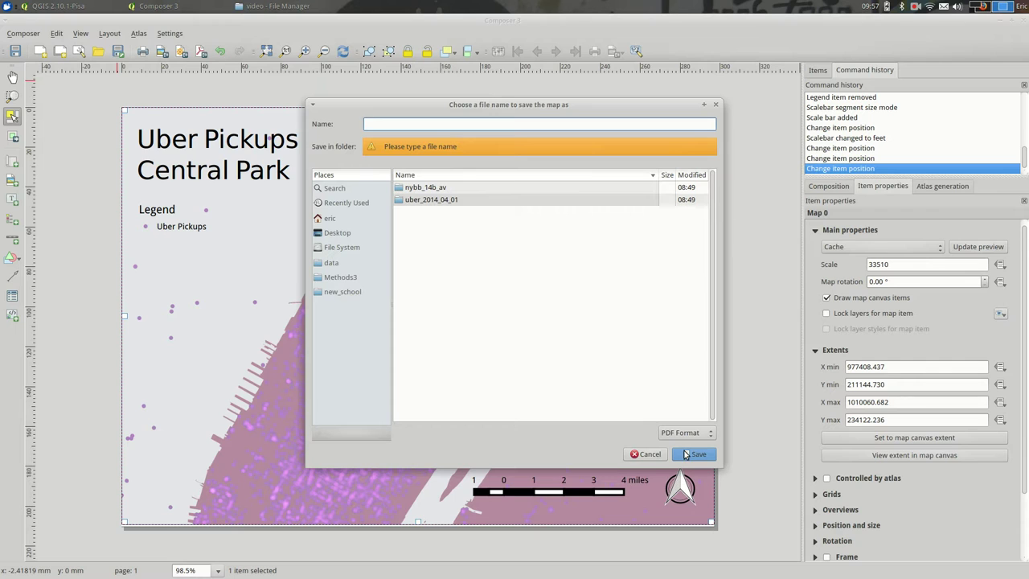
text(print.pdf)
key(Return)
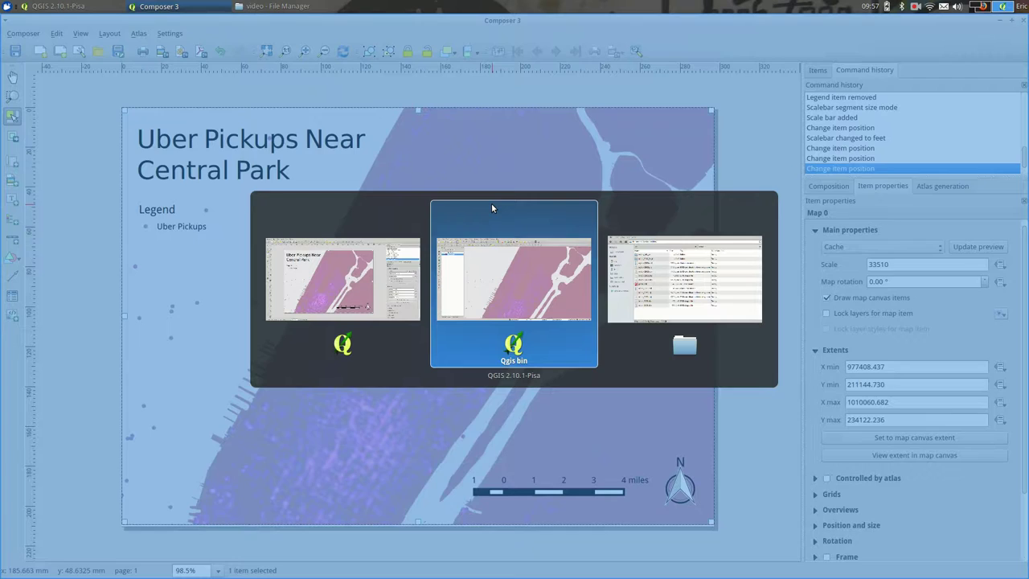
- Open print.pdf from the video folder to check the exported map, then return to Composer 3
key(alt+Tab)
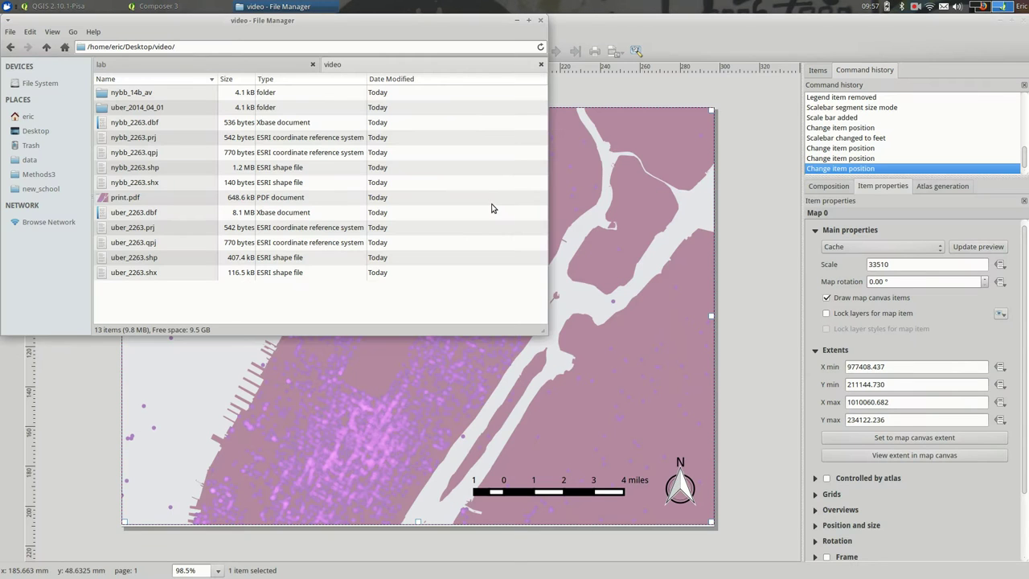
double_click(157, 205)
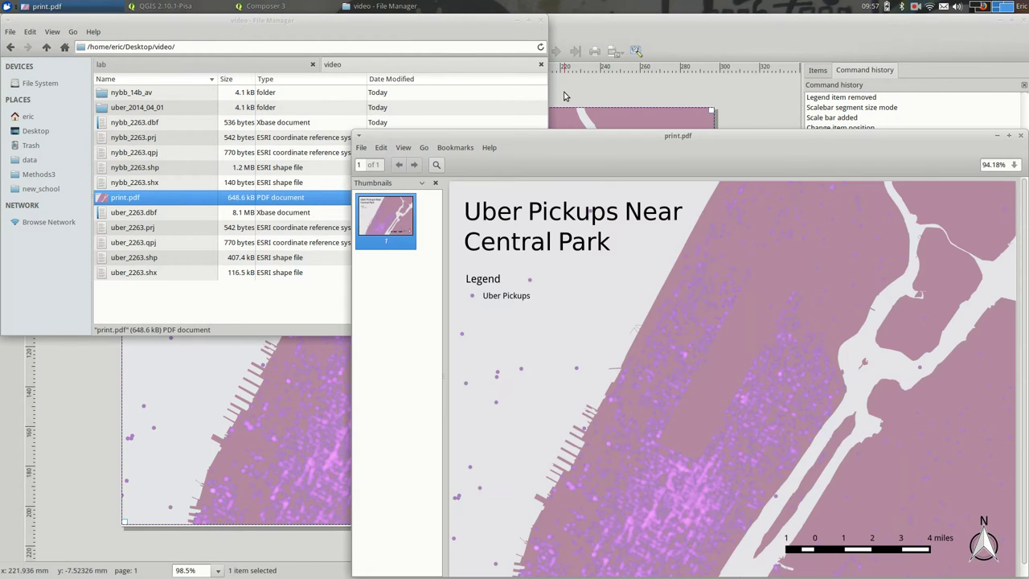
drag(579, 128, 508, 46)
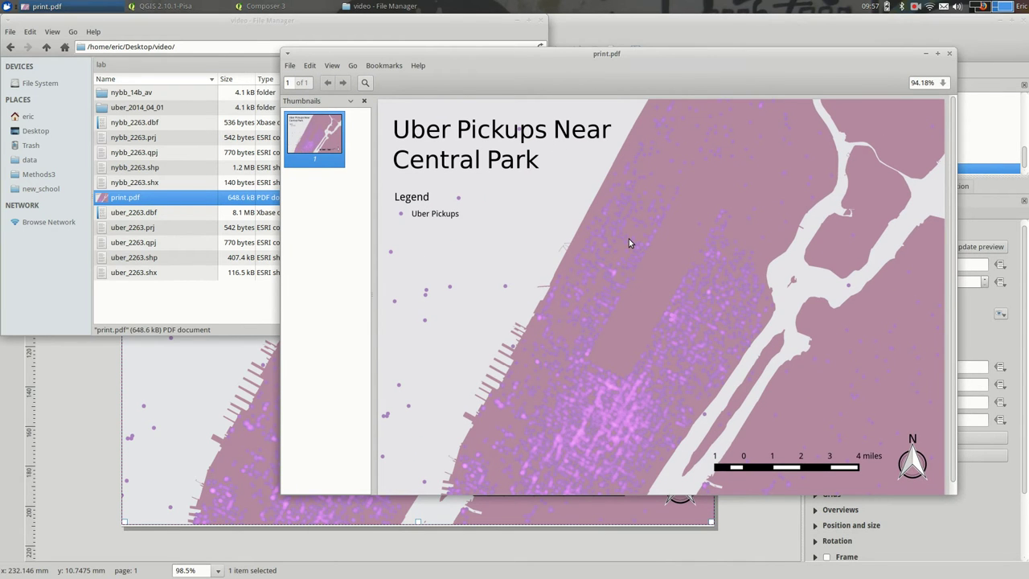
key(alt+Tab)
key(alt+Tab)
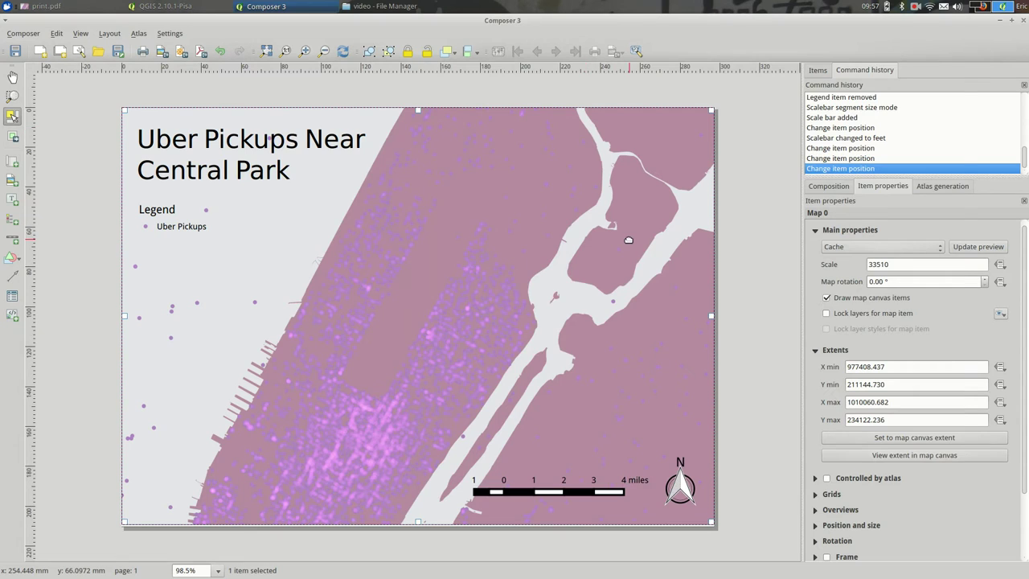
key(alt+Tab)
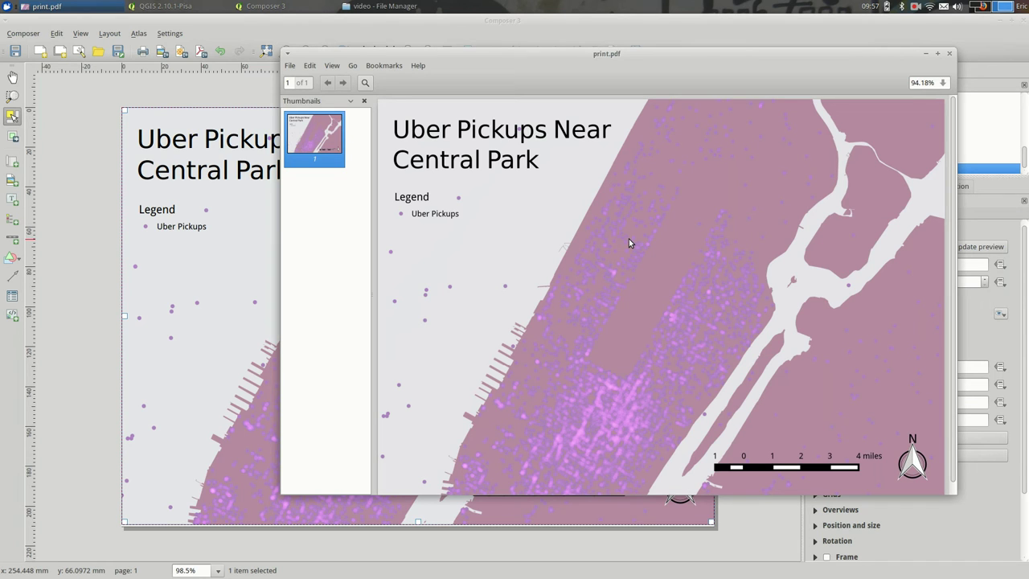
key(alt+Tab)
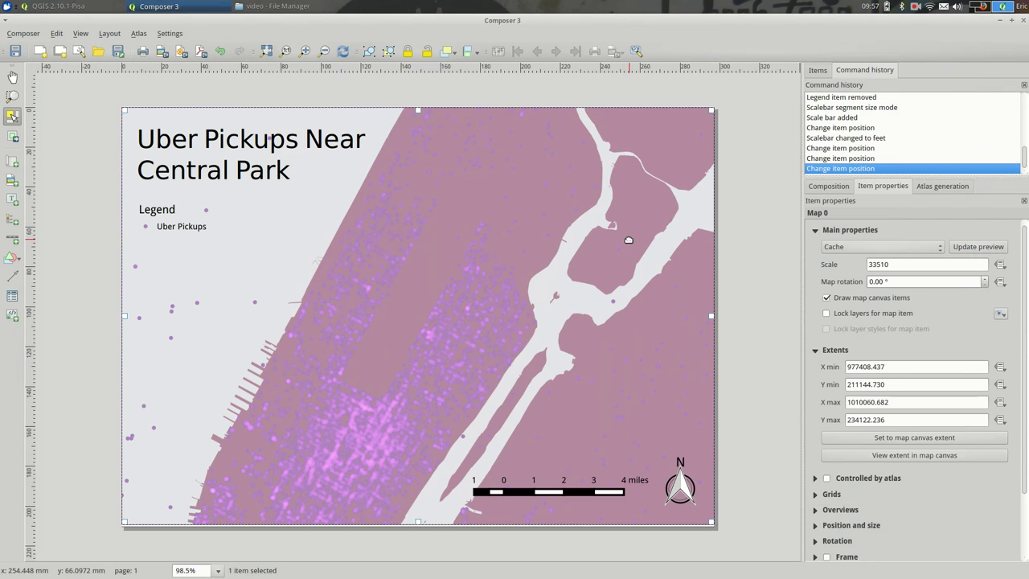